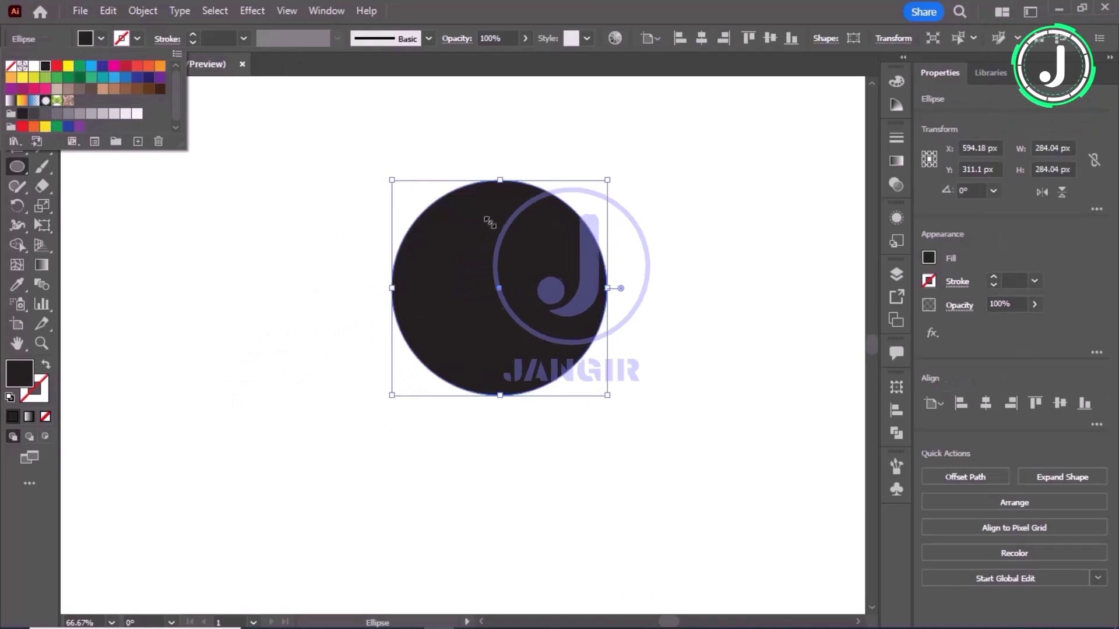
Fill the circle with black and paste a copy of it in place
{"action": "left_click", "coordinate": [85, 38]}
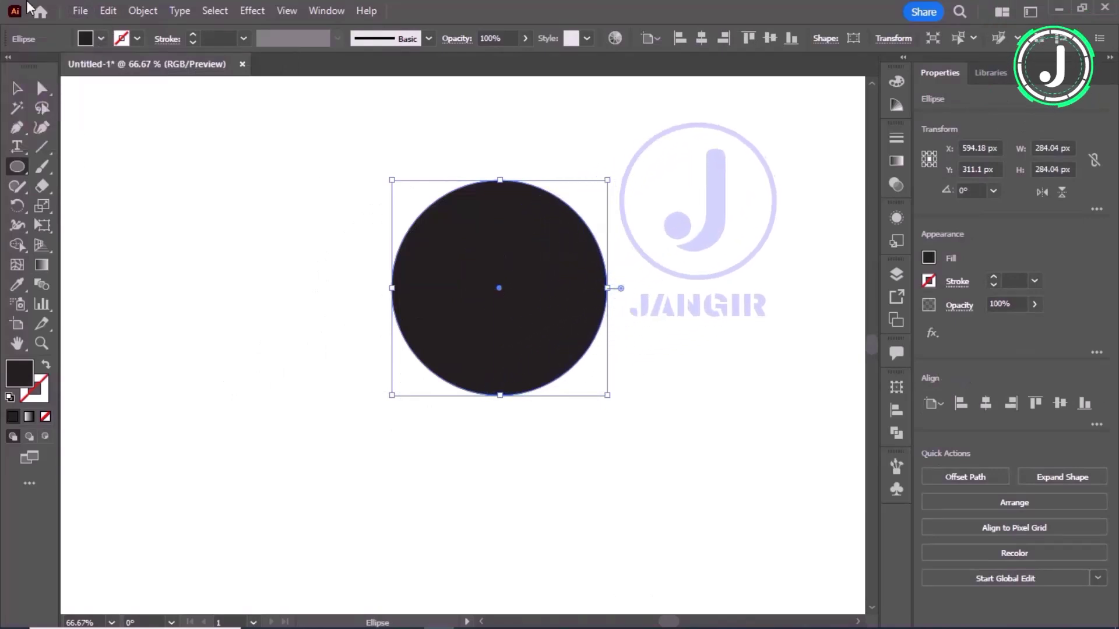
{"action": "left_click", "coordinate": [108, 11]}
{"action": "left_click", "coordinate": [193, 91]}
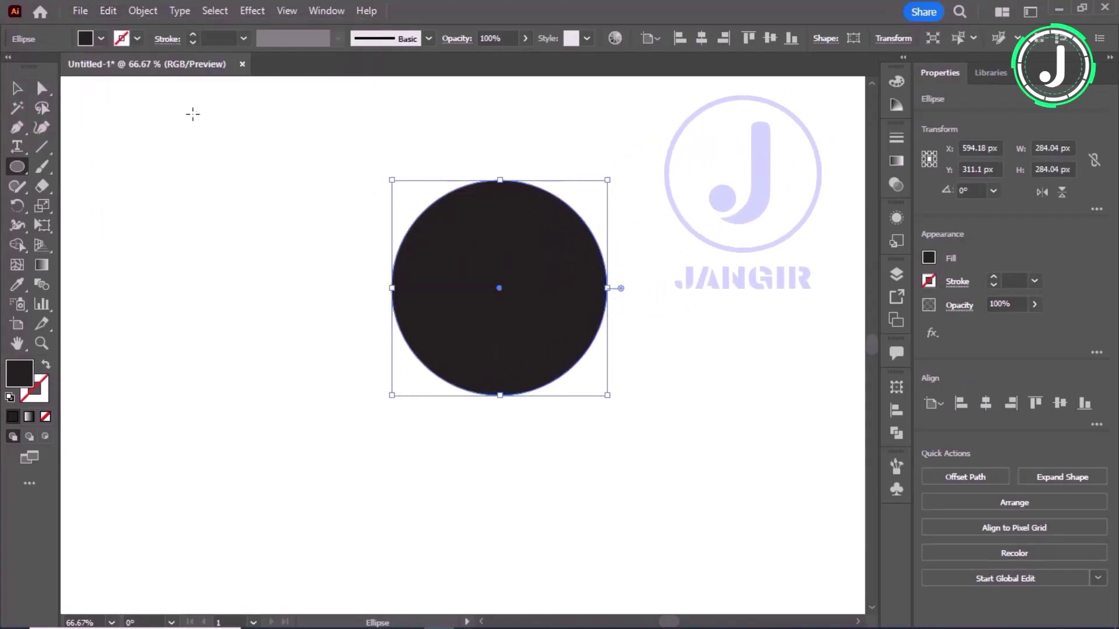
{"action": "left_click", "coordinate": [108, 10]}
{"action": "left_click", "coordinate": [197, 163]}
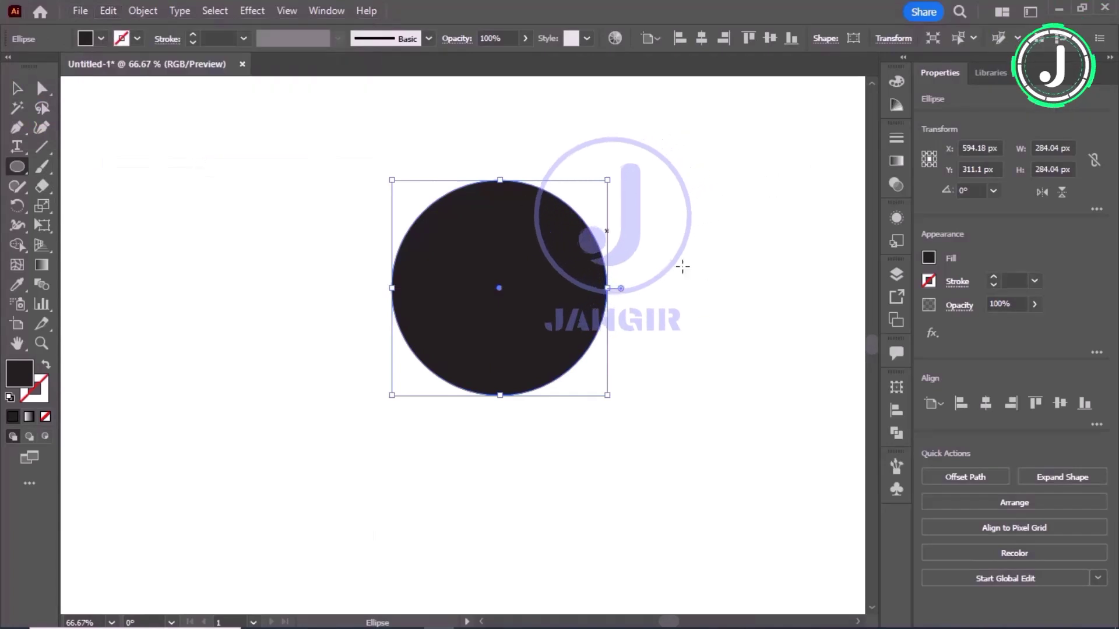
Set the copied circle's opacity to 47% and move it horizontally to the right by about 207 px, partly overlapping the original
{"action": "left_click", "coordinate": [1034, 304]}
{"action": "left_click", "coordinate": [1000, 325]}
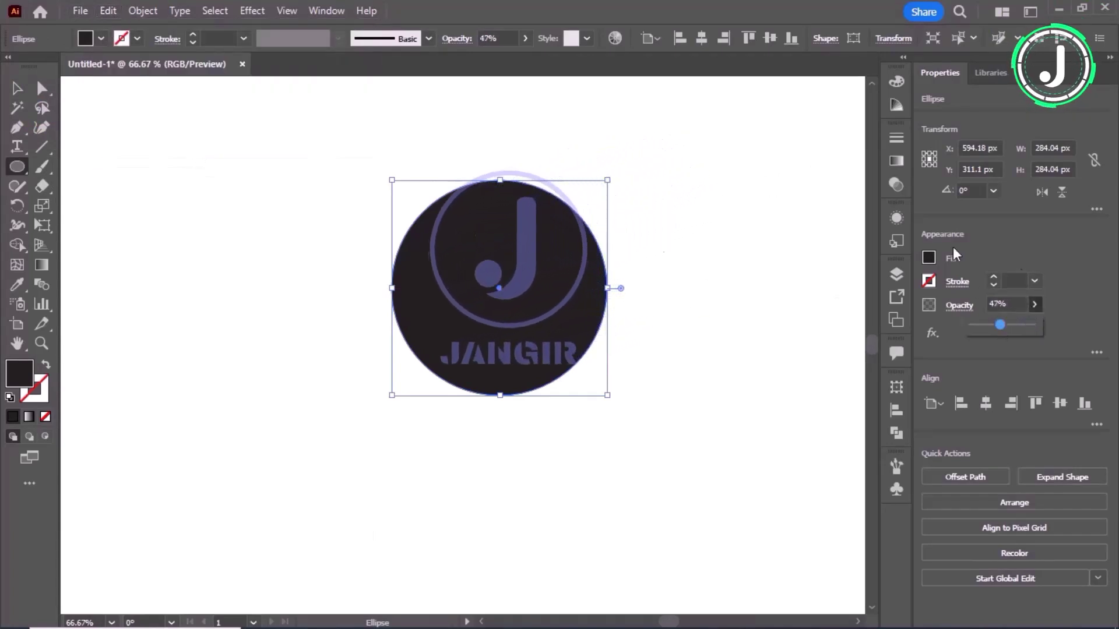
{"action": "left_click_drag", "start_coordinate": [594, 337], "coordinate": [608, 337]}
{"action": "key", "text": "shift+Right"}
{"action": "key", "text": "shift+Right"}
{"action": "key", "text": "shift+Right"}
{"action": "key", "text": "shift+Right"}
{"action": "key", "text": "shift+Right"}
{"action": "key", "text": "shift+Right"}
{"action": "key", "text": "shift+Right"}
{"action": "key", "text": "shift+Right"}
{"action": "key", "text": "shift+Right"}
{"action": "key", "text": "shift+Right"}
{"action": "key", "text": "shift+Right"}
{"action": "key", "text": "shift+Right"}
{"action": "key", "text": "shift+Right"}
{"action": "key", "text": "shift+Right"}
{"action": "key", "text": "shift+Right"}
{"action": "key", "text": "shift+Right"}
{"action": "key", "text": "shift+Right"}
{"action": "key", "text": "shift+Right"}
{"action": "key", "text": "shift+Right"}
{"action": "key", "text": "shift+Right"}
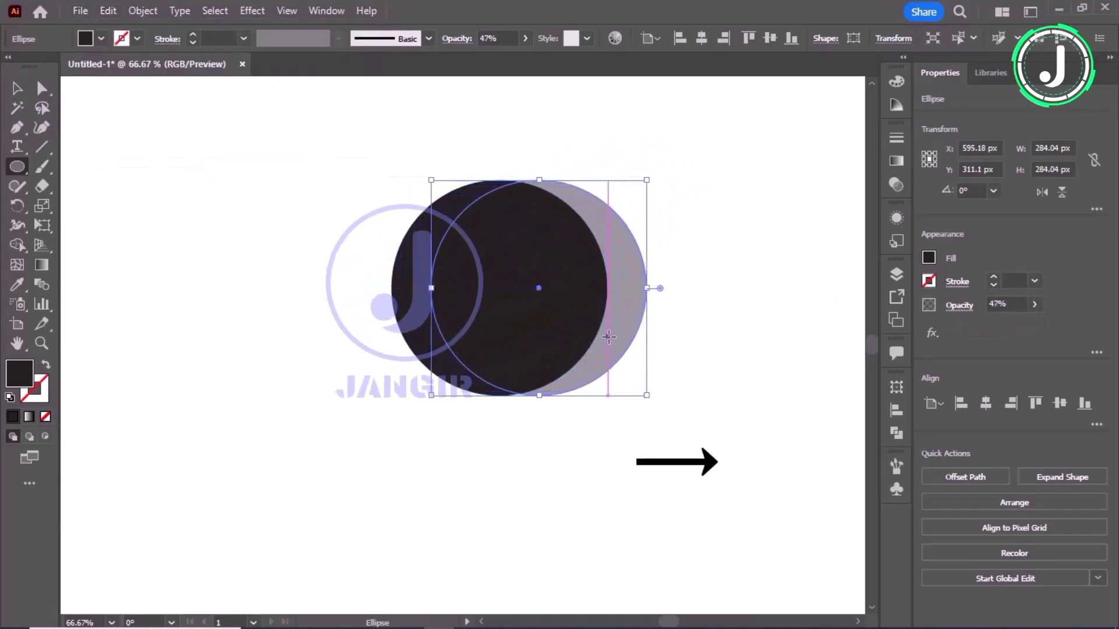
{"action": "key", "text": "shift+Right"}
{"action": "key", "text": "shift+Right"}
{"action": "key", "text": "shift+Right"}
{"action": "key", "text": "shift+Right"}
{"action": "key", "text": "shift+Right"}
{"action": "key", "text": "shift+Right"}
{"action": "key", "text": "shift+Right"}
{"action": "key", "text": "shift+Right"}
{"action": "key", "text": "shift+Right"}
{"action": "key", "text": "shift+Right"}
{"action": "key", "text": "shift+Right"}
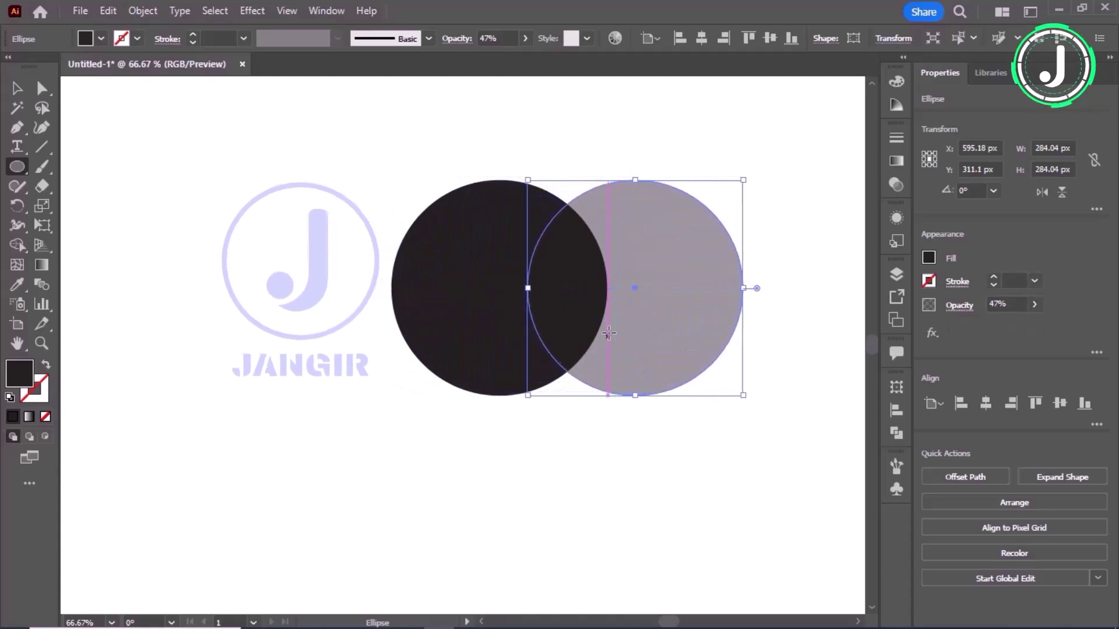
Set the copied circle's opacity to 100% and move both circles together down and to the left
{"action": "left_click", "coordinate": [1034, 304]}
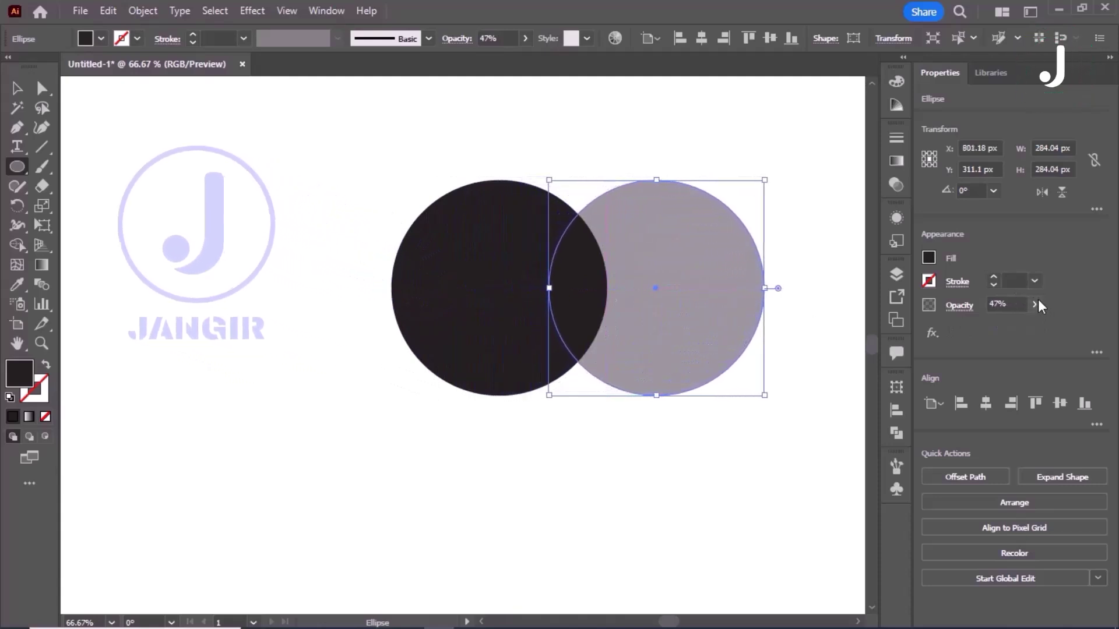
{"action": "left_click", "coordinate": [1073, 322]}
{"action": "key", "text": "v"}
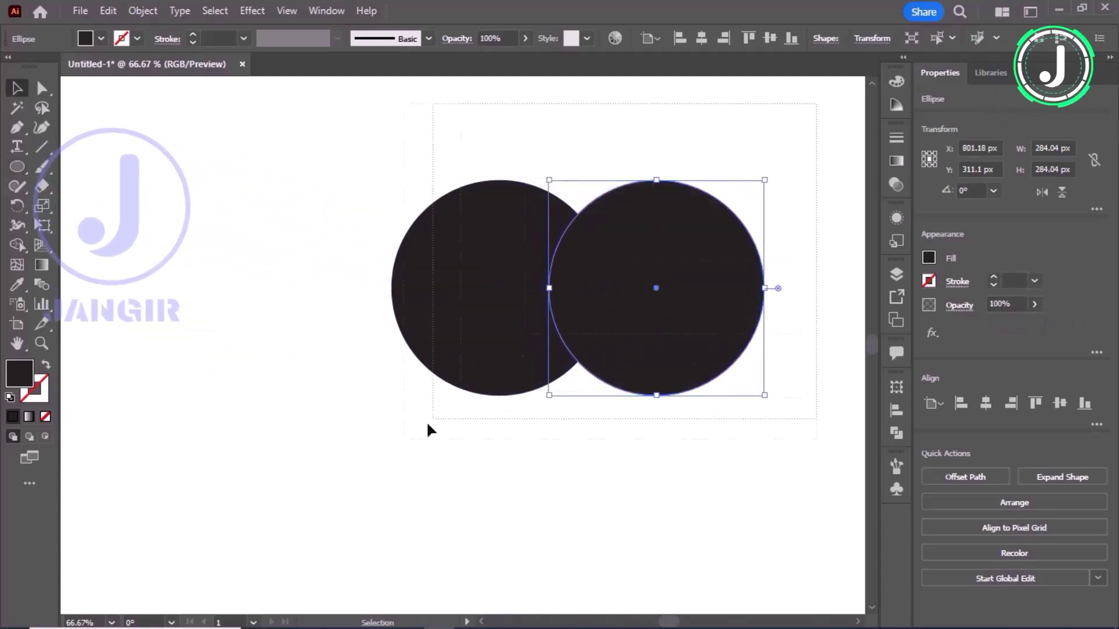
{"action": "key", "text": "ctrl+a"}
{"action": "left_click_drag", "start_coordinate": [526, 316], "coordinate": [397, 388]}
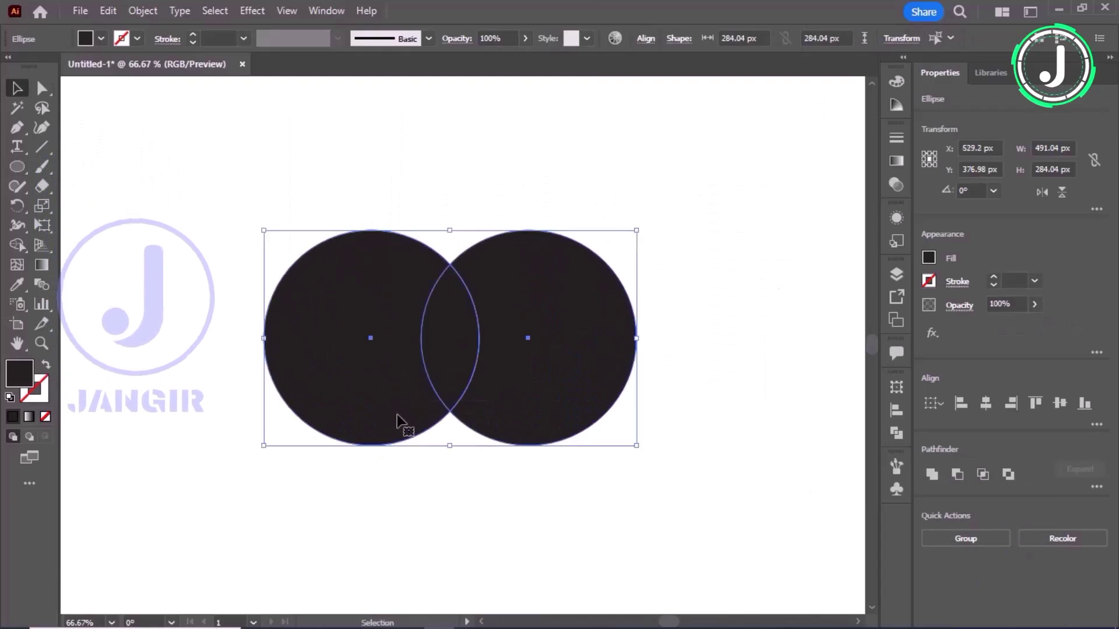
Intersect the two circles with Pathfinder to keep only the leaf-shaped overlap
{"action": "left_click", "coordinate": [326, 10]}
{"action": "scroll", "coordinate": [434, 495], "scroll_direction": "down", "scroll_amount": 4}
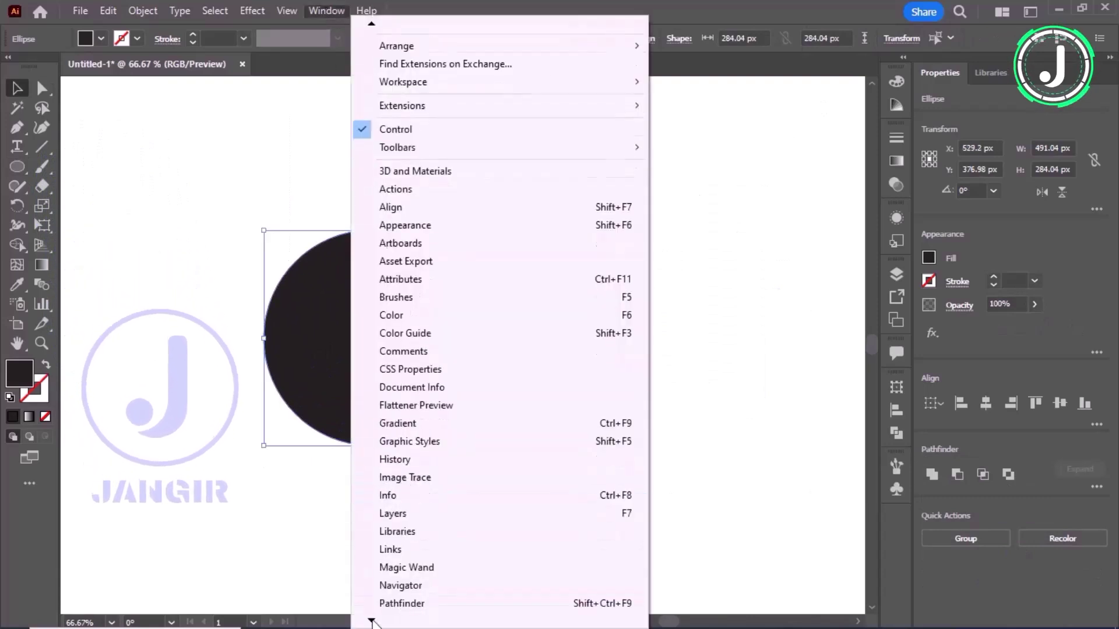
{"action": "left_click", "coordinate": [402, 543]}
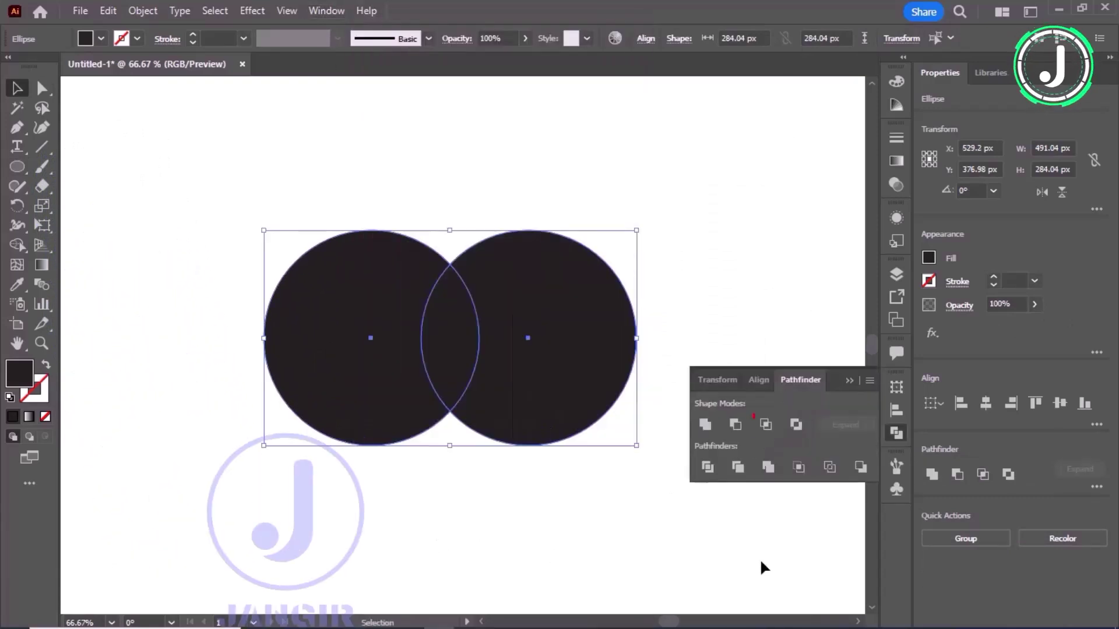
{"action": "left_click", "coordinate": [765, 425]}
{"action": "left_click", "coordinate": [852, 382]}
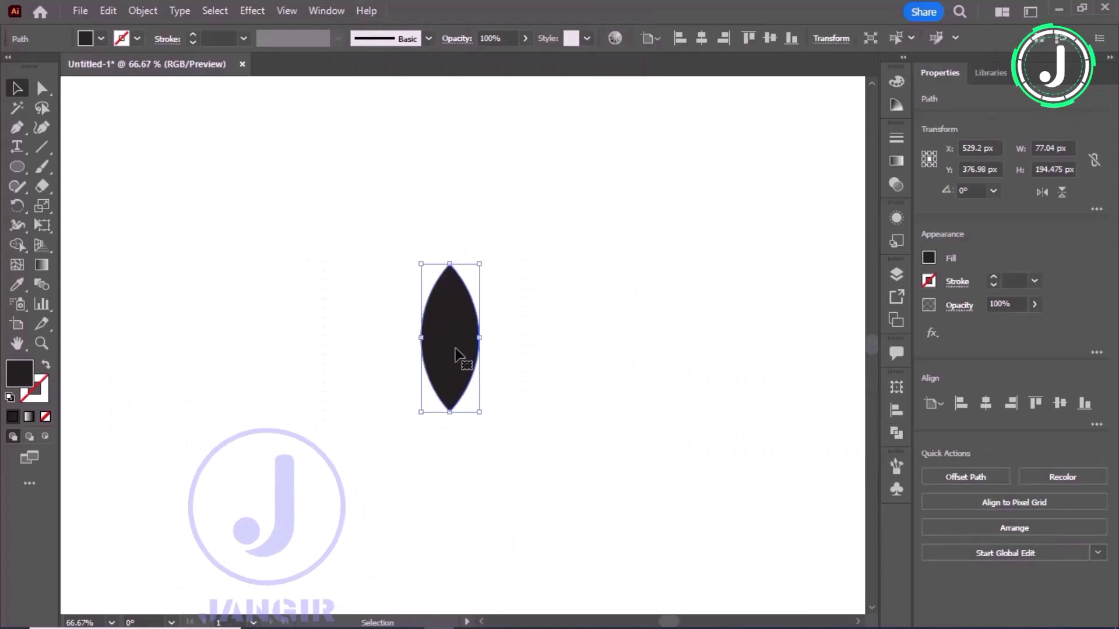
Paste a copy of the leaf in place and fill it with white
{"action": "left_click", "coordinate": [108, 11]}
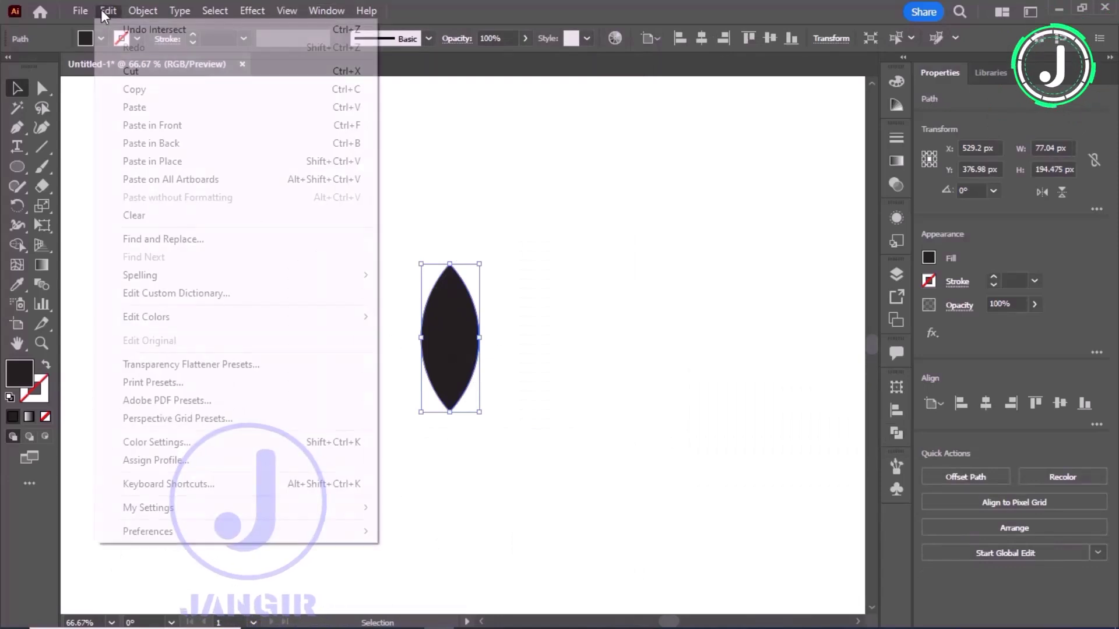
{"action": "left_click", "coordinate": [135, 89]}
{"action": "left_click", "coordinate": [112, 12]}
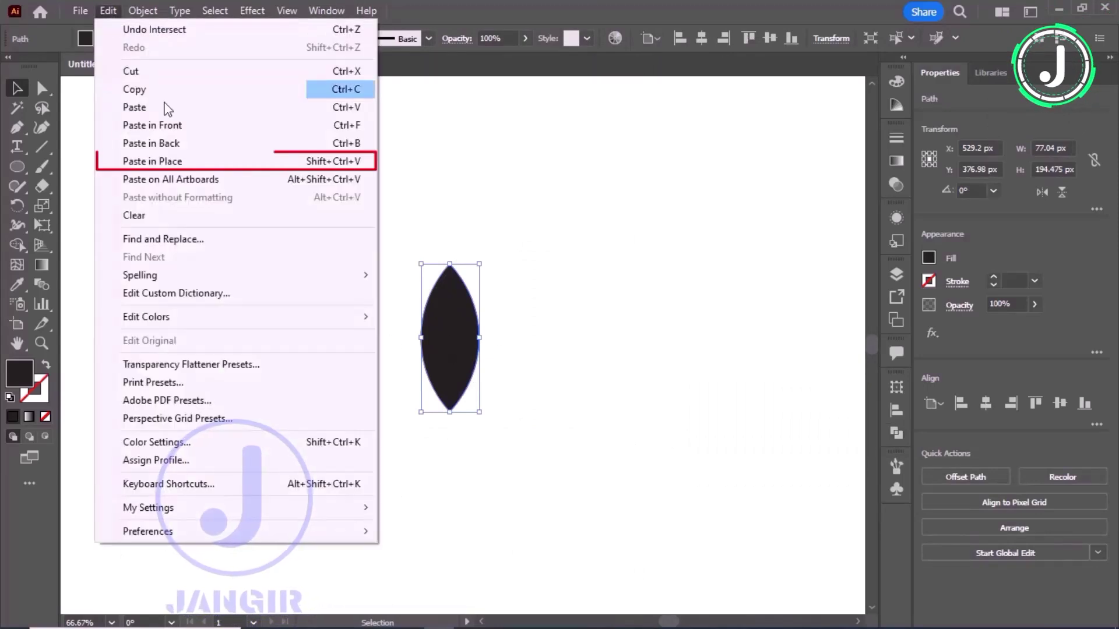
{"action": "left_click", "coordinate": [232, 161]}
{"action": "left_click", "coordinate": [101, 38]}
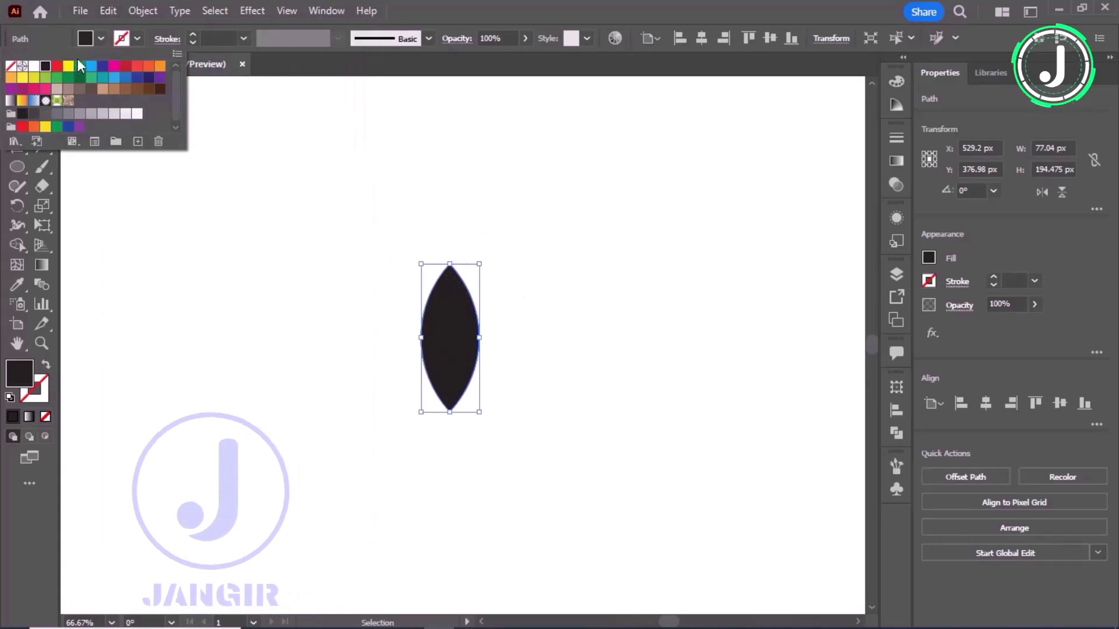
{"action": "left_click", "coordinate": [36, 69]}
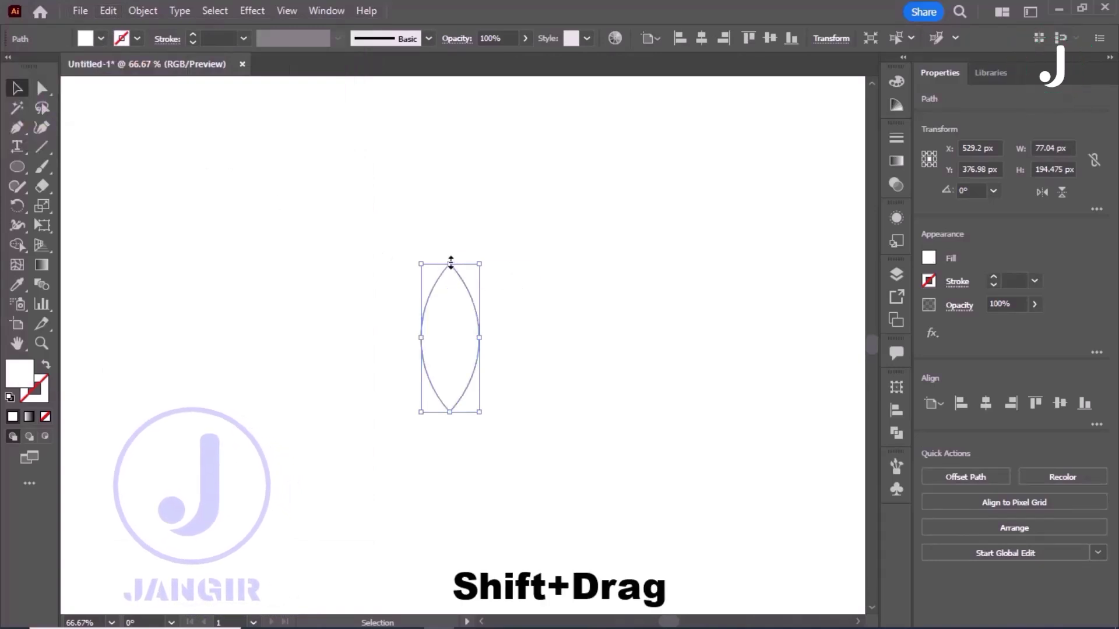
Scale the white leaf proportionally to about 39 × 97 px from its lower tip and group it with the black leaf
{"action": "left_click_drag", "start_coordinate": [447, 263], "coordinate": [456, 338]}
{"action": "scroll", "coordinate": [490, 263], "scroll_direction": "down", "scroll_amount": 1}
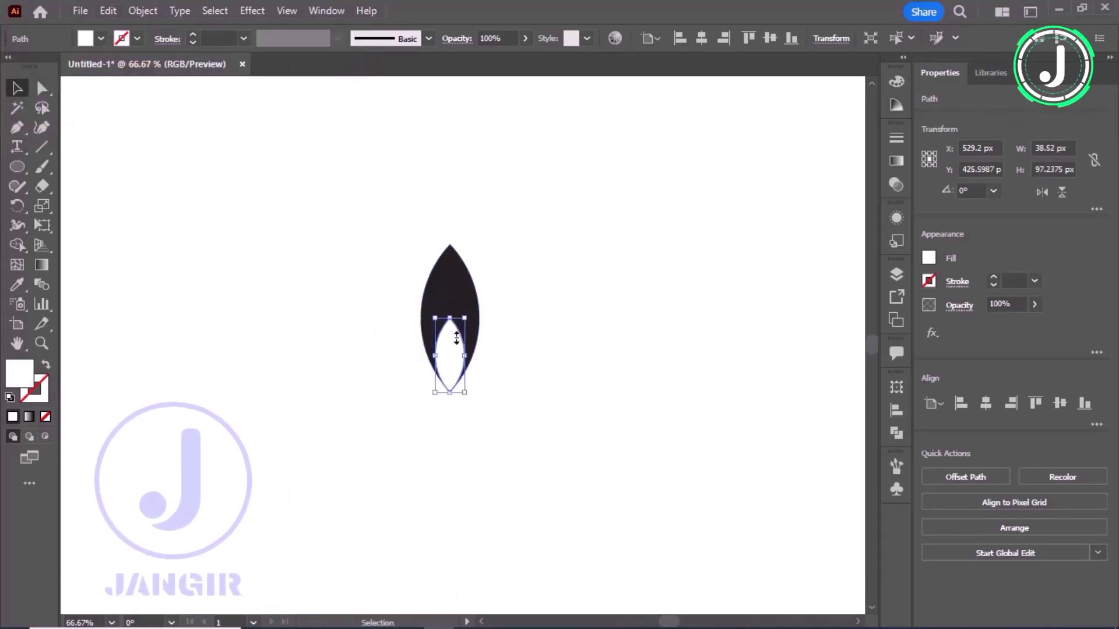
{"action": "left_click_drag", "start_coordinate": [481, 260], "coordinate": [382, 430]}
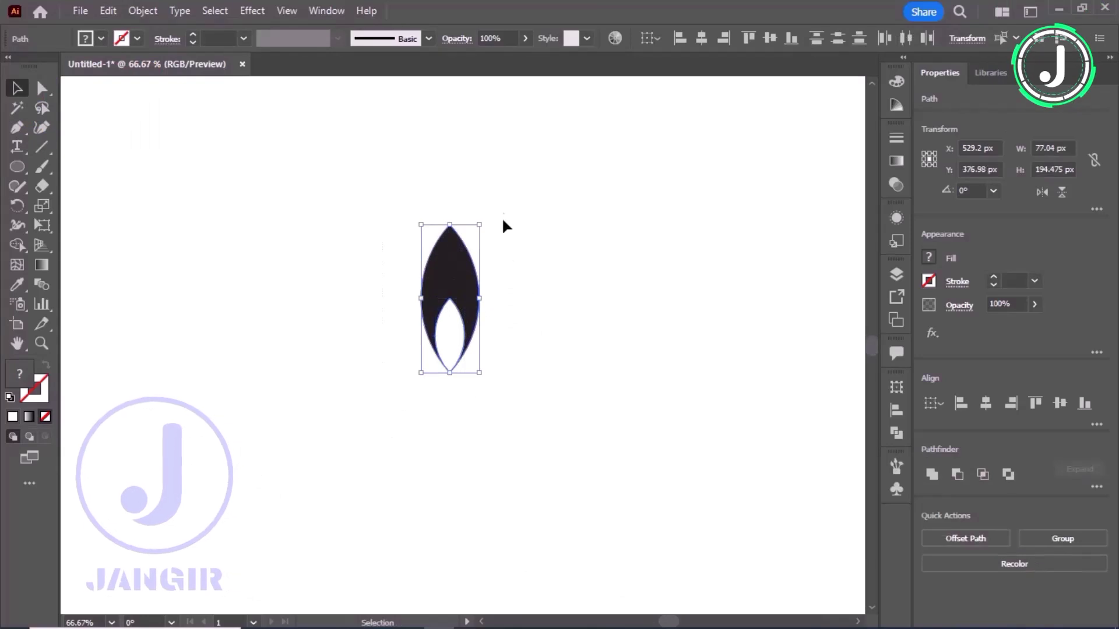
{"action": "right_click", "coordinate": [465, 273]}
{"action": "left_click", "coordinate": [508, 391]}
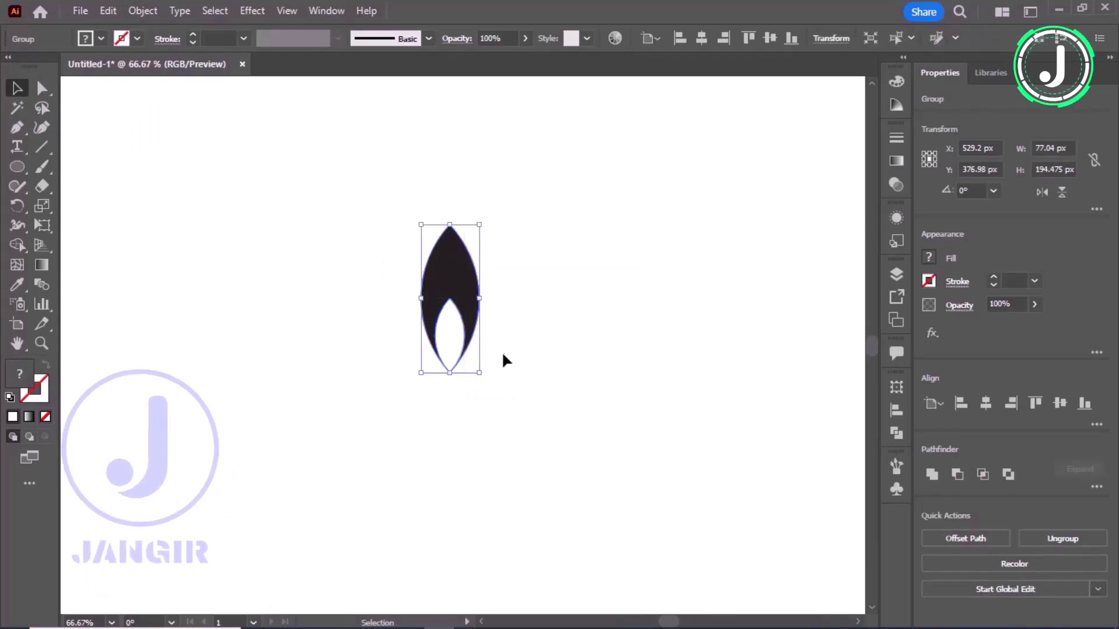
Rotate the leaf group by 45°
{"action": "right_click", "coordinate": [450, 266]}
{"action": "mouse_move", "coordinate": [563, 530]}
{"action": "left_click", "coordinate": [702, 424]}
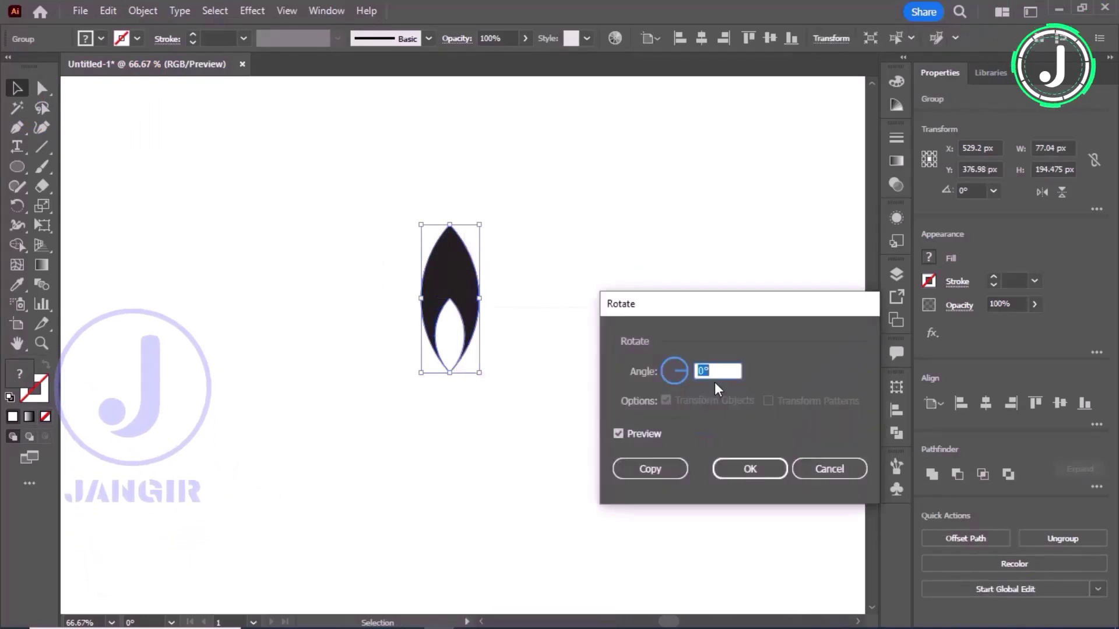
{"action": "type", "text": "45"}
{"action": "left_click", "coordinate": [726, 466]}
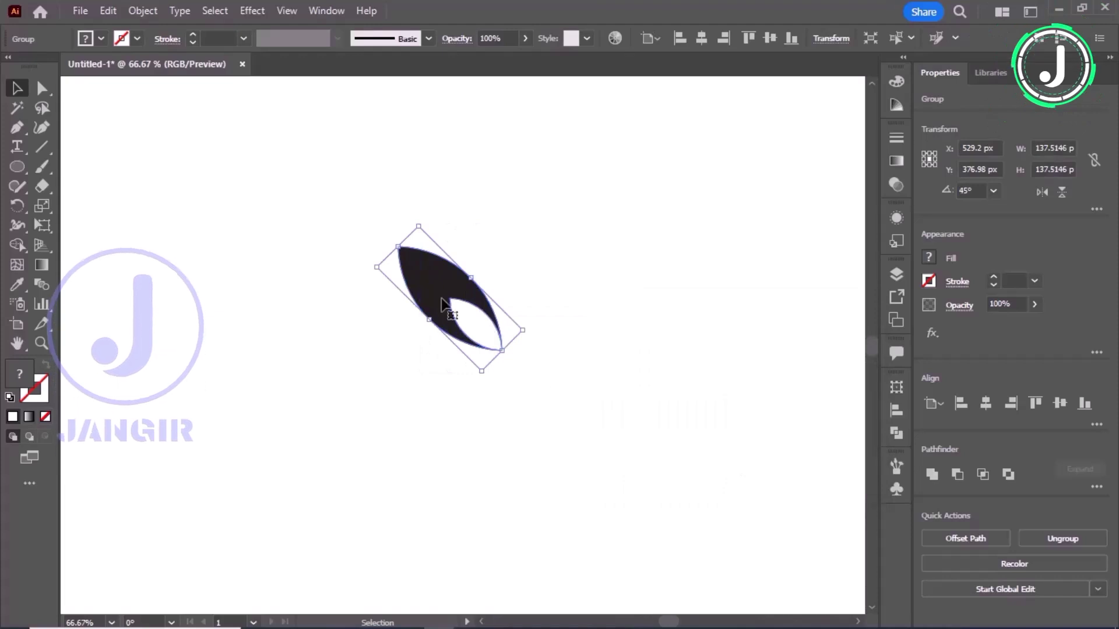
Create a mirrored copy of the rotated leaf, reflected across the vertical axis
{"action": "right_click", "coordinate": [446, 267]}
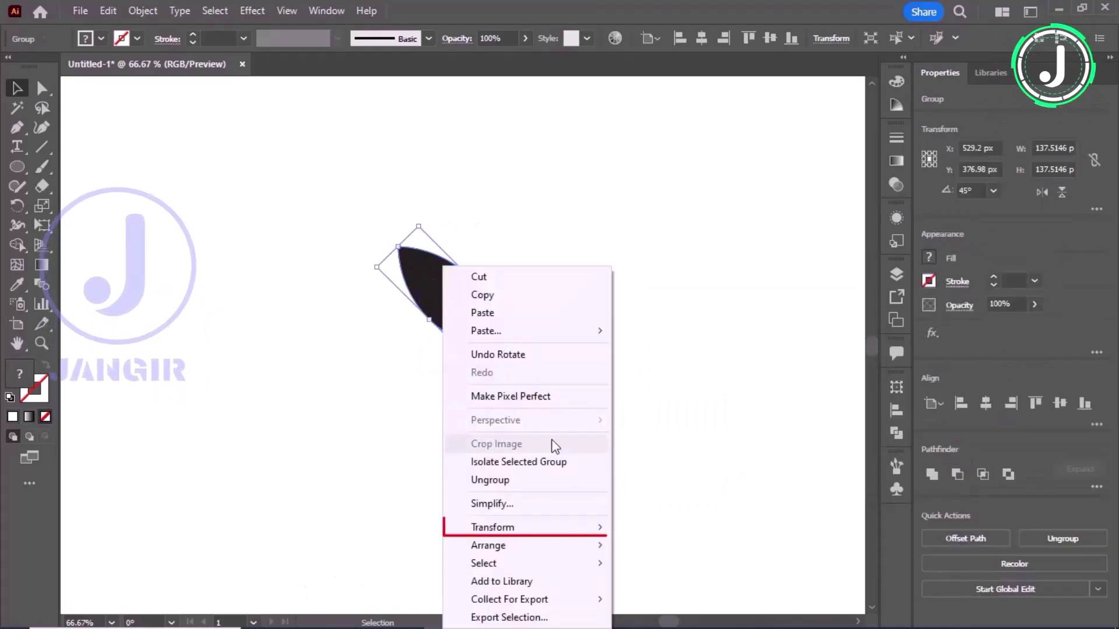
{"action": "mouse_move", "coordinate": [576, 527]}
{"action": "left_click", "coordinate": [655, 444]}
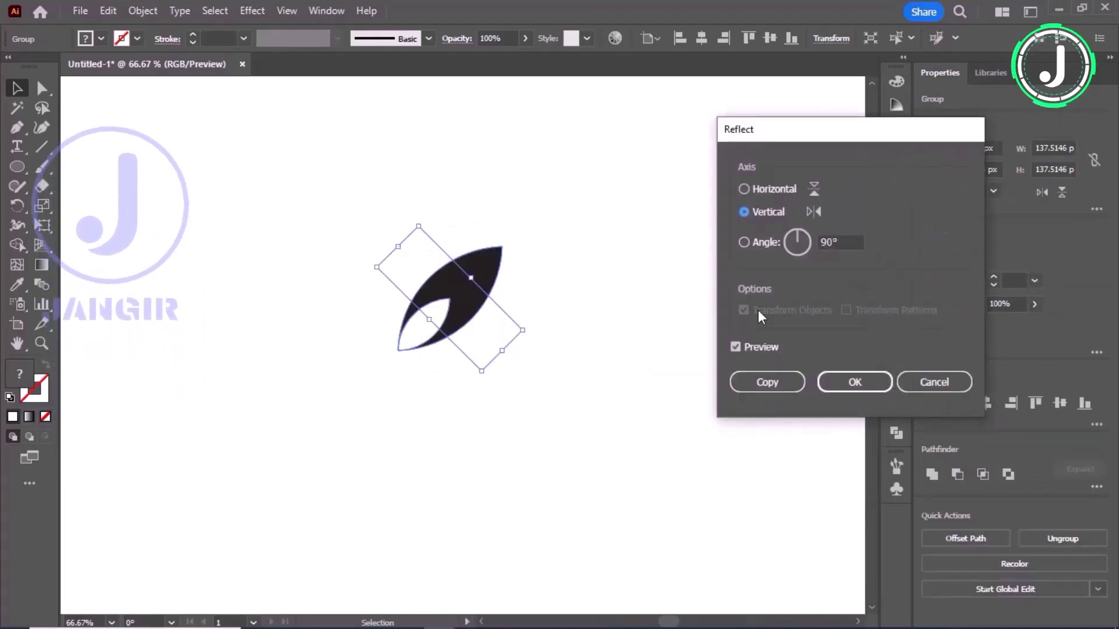
{"action": "left_click", "coordinate": [768, 383]}
Move the mirrored leaf horizontally to the right by about 148 px so the two leaves form a V-shaped pair
{"action": "key", "text": "Right"}
{"action": "key", "text": "Right"}
{"action": "key", "text": "Right"}
{"action": "key", "text": "Right"}
{"action": "key", "text": "Right"}
{"action": "key", "text": "Right"}
{"action": "key", "text": "Right"}
{"action": "key", "text": "Right"}
{"action": "key", "text": "Right"}
{"action": "key", "text": "Right"}
{"action": "key", "text": "Right"}
{"action": "key", "text": "Right"}
{"action": "key", "text": "Right"}
{"action": "key", "text": "Right"}
{"action": "key", "text": "Right"}
{"action": "key", "text": "Right"}
{"action": "key", "text": "Right"}
{"action": "key", "text": "Right"}
{"action": "key", "text": "Right"}
{"action": "key", "text": "Right"}
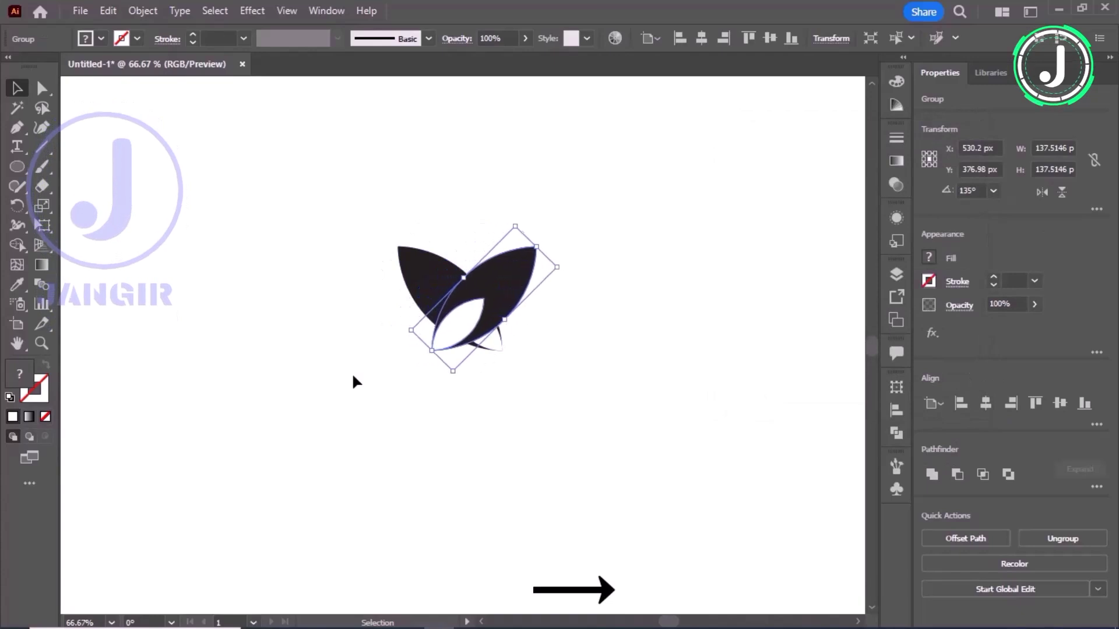
{"action": "key", "text": "Right"}
{"action": "key", "text": "Right"}
{"action": "key", "text": "Right"}
{"action": "key", "text": "Right"}
{"action": "key", "text": "Right"}
{"action": "key", "text": "Right"}
{"action": "key", "text": "Right"}
{"action": "key", "text": "Right"}
{"action": "key", "text": "Right"}
{"action": "key", "text": "Right"}
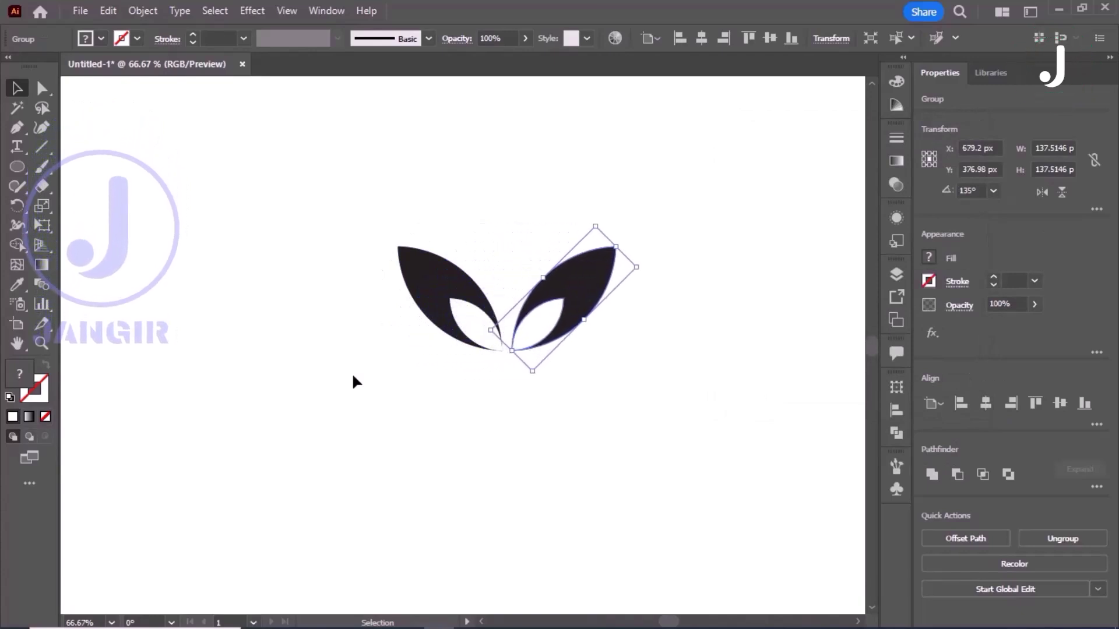
Group the two mirrored leaves into one object
{"action": "left_click", "coordinate": [700, 163]}
{"action": "key", "text": "ctrl+a"}
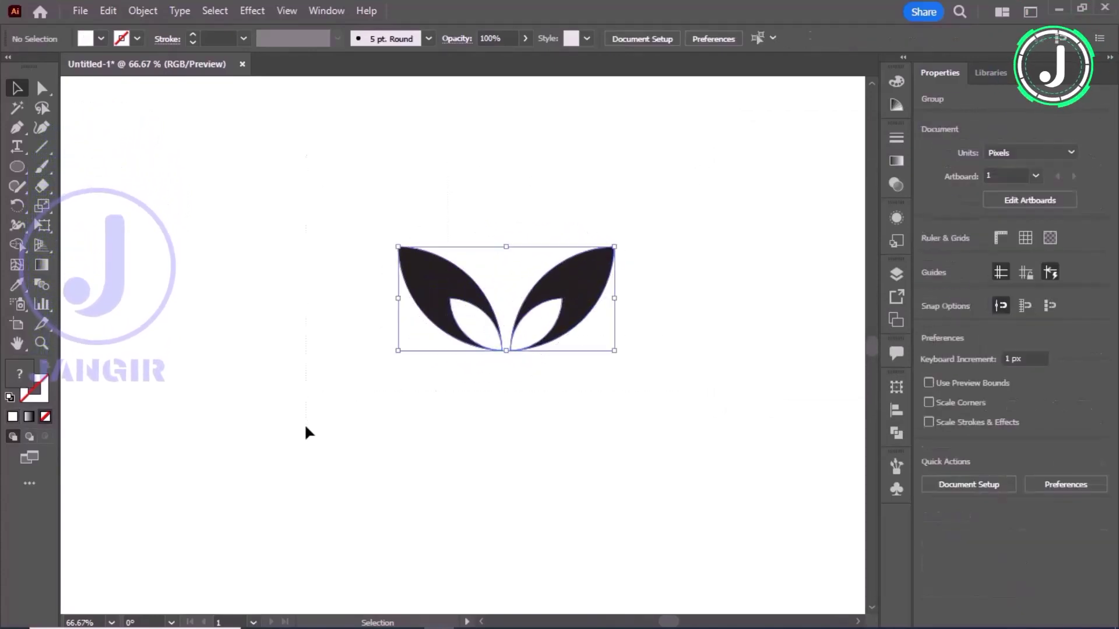
{"action": "right_click", "coordinate": [457, 286]}
{"action": "left_click", "coordinate": [530, 485]}
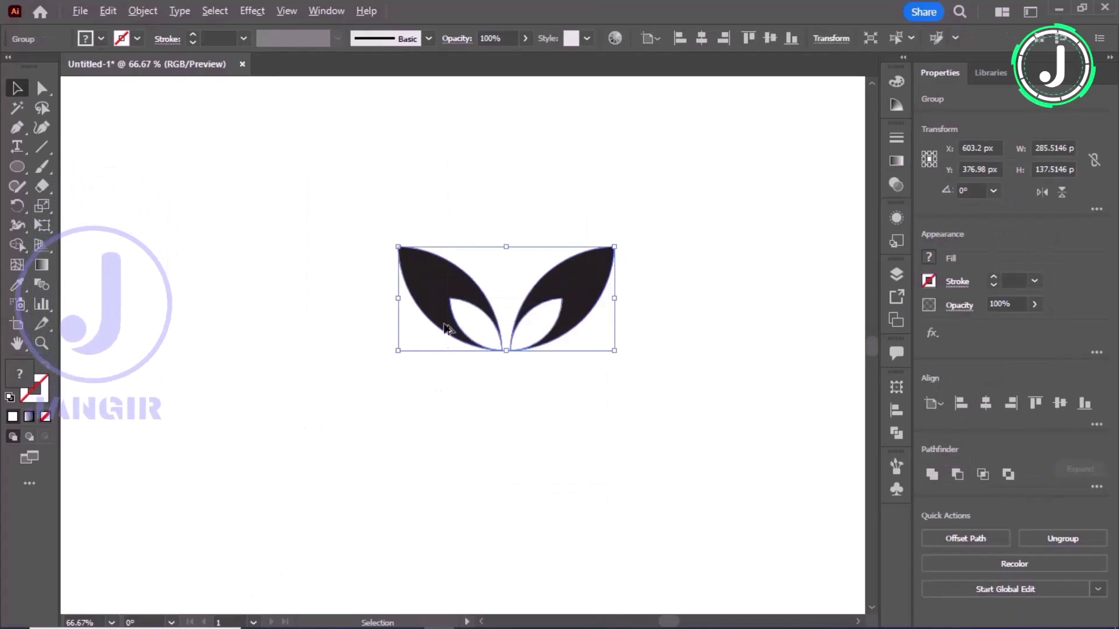
Scale the leaf pair down to about 96 × 46 px and place it near the artboard's lower-left area
{"action": "key", "text": "ctrl+minus"}
{"action": "left_click_drag", "start_coordinate": [578, 265], "coordinate": [568, 286]}
{"action": "key", "text": "ctrl+plus"}
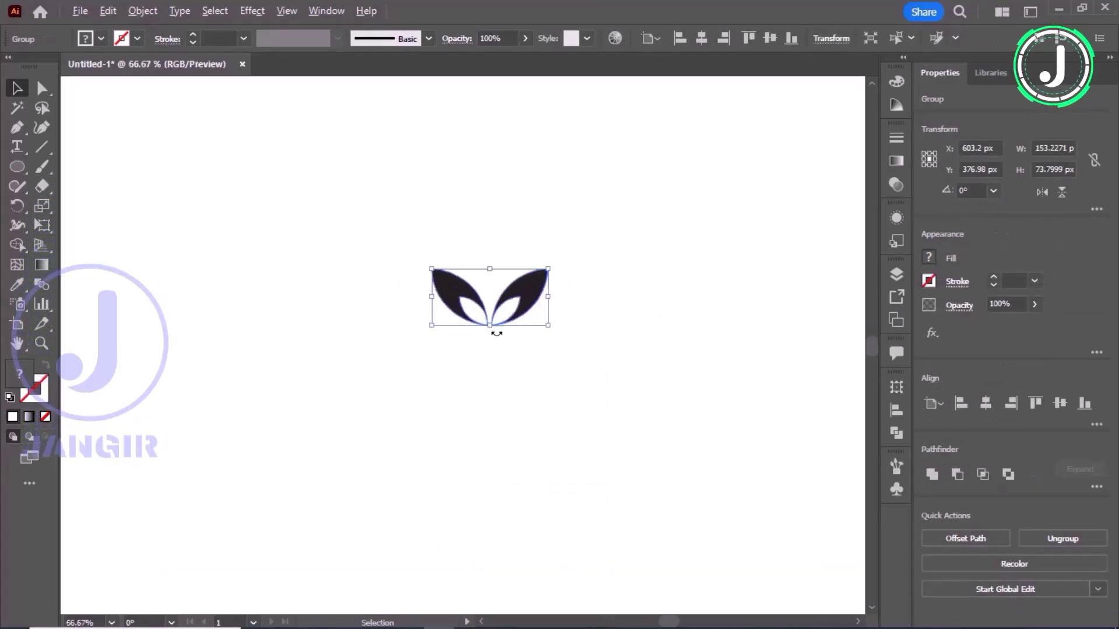
{"action": "left_click_drag", "start_coordinate": [493, 286], "coordinate": [354, 415]}
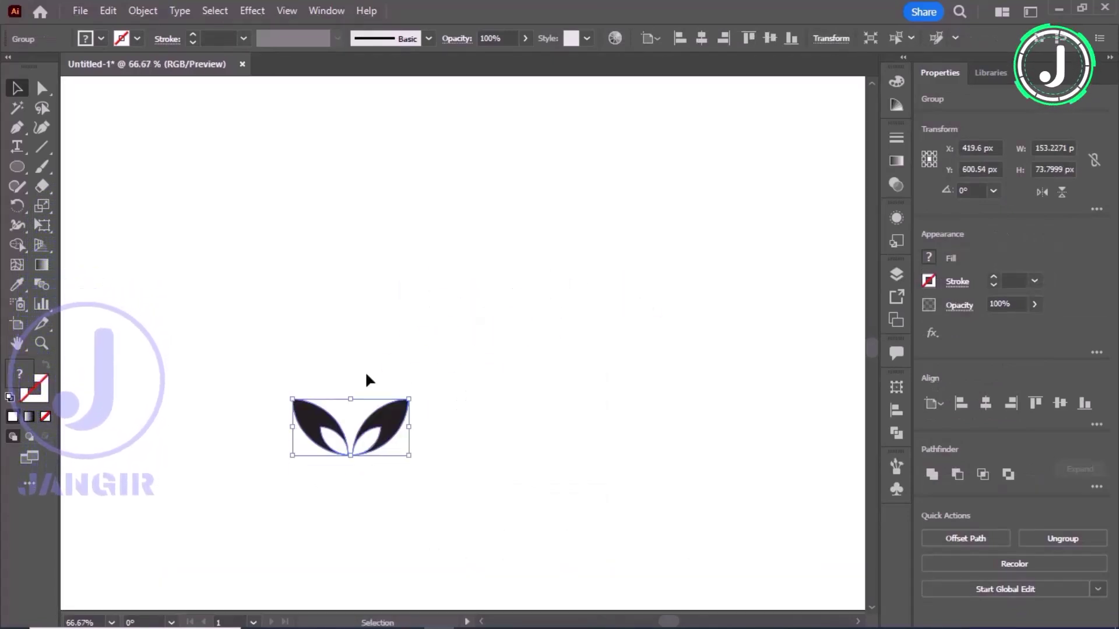
{"action": "key", "text": "ctrl+minus"}
{"action": "key", "text": "ctrl+shift+a"}
{"action": "left_click_drag", "start_coordinate": [438, 450], "coordinate": [354, 526]}
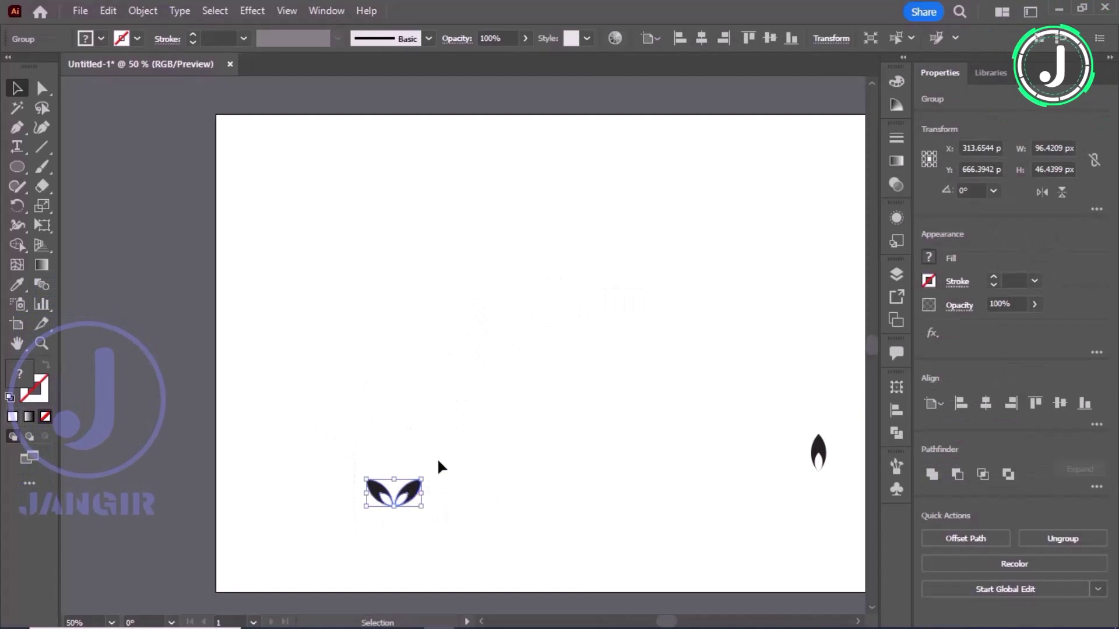
Apply a Transform effect to the leaf pair with a vertical move of -38 px and 16 copies
{"action": "left_click", "coordinate": [253, 11]}
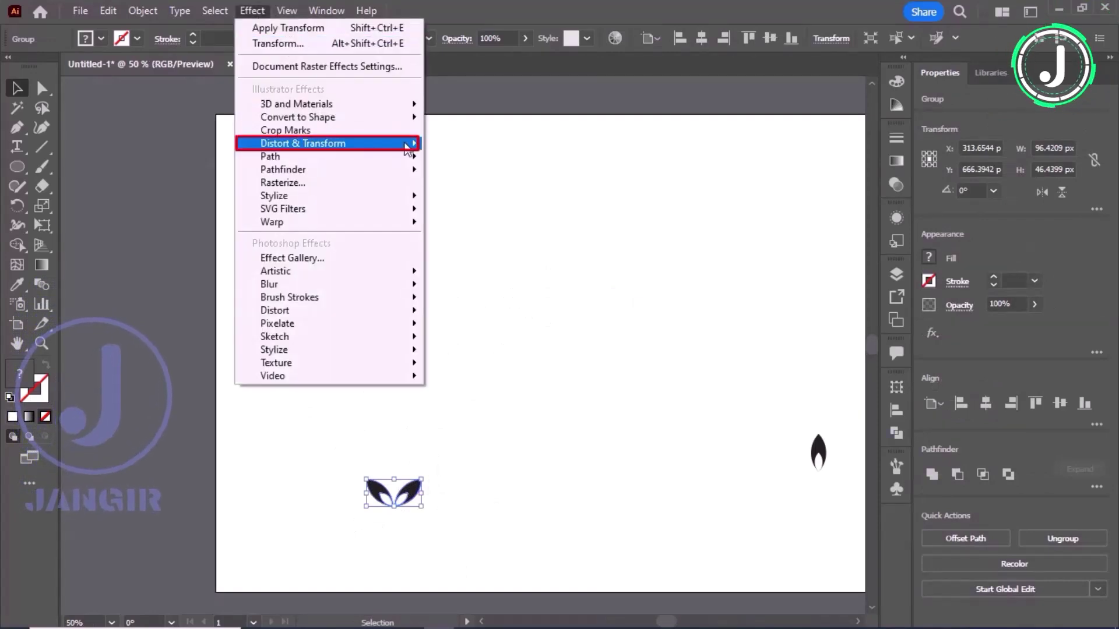
{"action": "mouse_move", "coordinate": [410, 142]}
{"action": "left_click", "coordinate": [460, 198]}
{"action": "left_click_drag", "start_coordinate": [619, 265], "coordinate": [593, 266]}
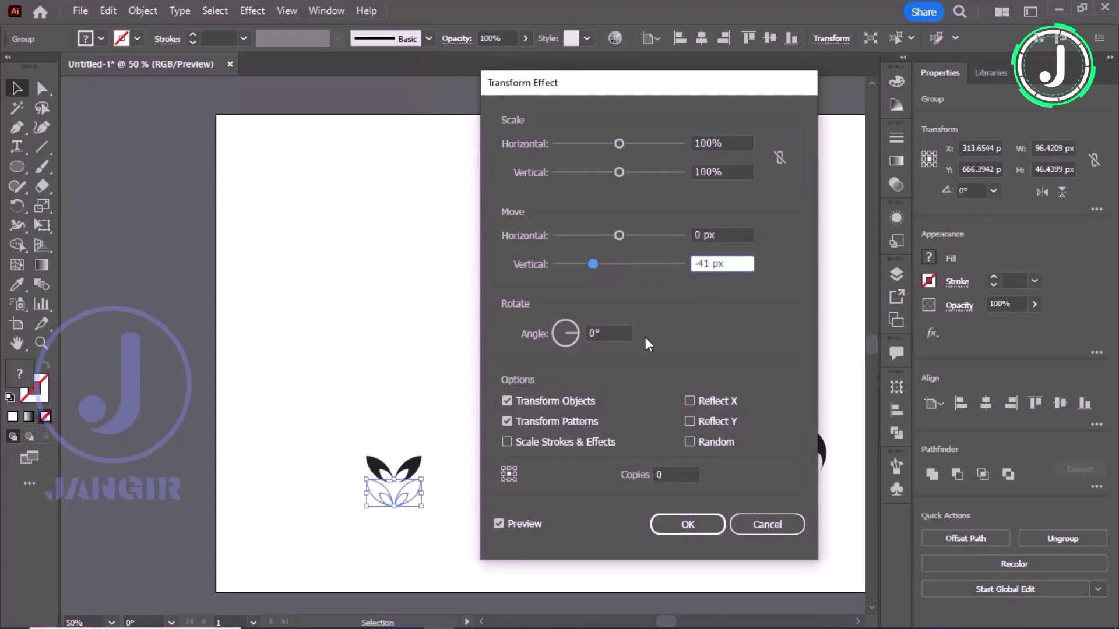
{"action": "left_click_drag", "start_coordinate": [593, 261], "coordinate": [595, 262]}
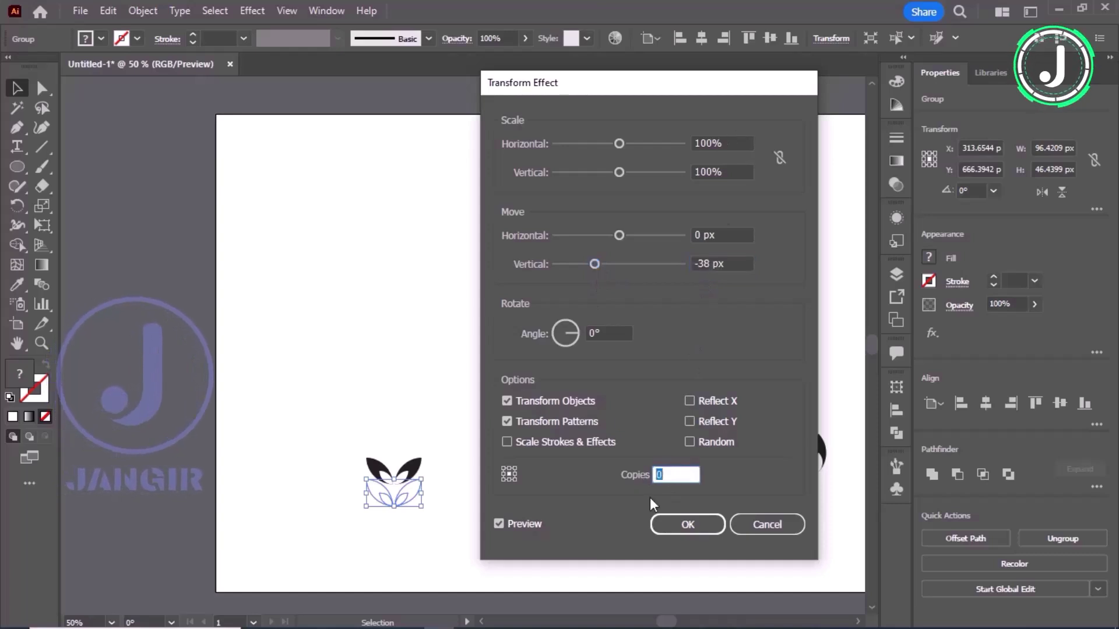
Taper the repeated leaf pairs toward the tip by setting the effect's horizontal scale to 95%, and apply it
{"action": "left_click", "coordinate": [730, 173]}
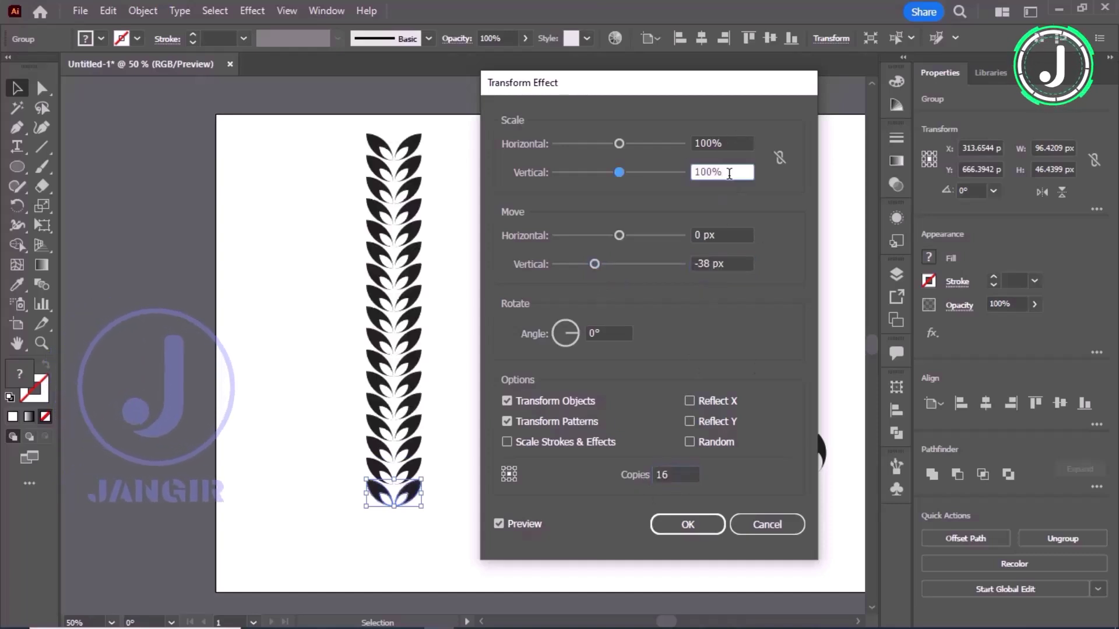
{"action": "left_click", "coordinate": [619, 143]}
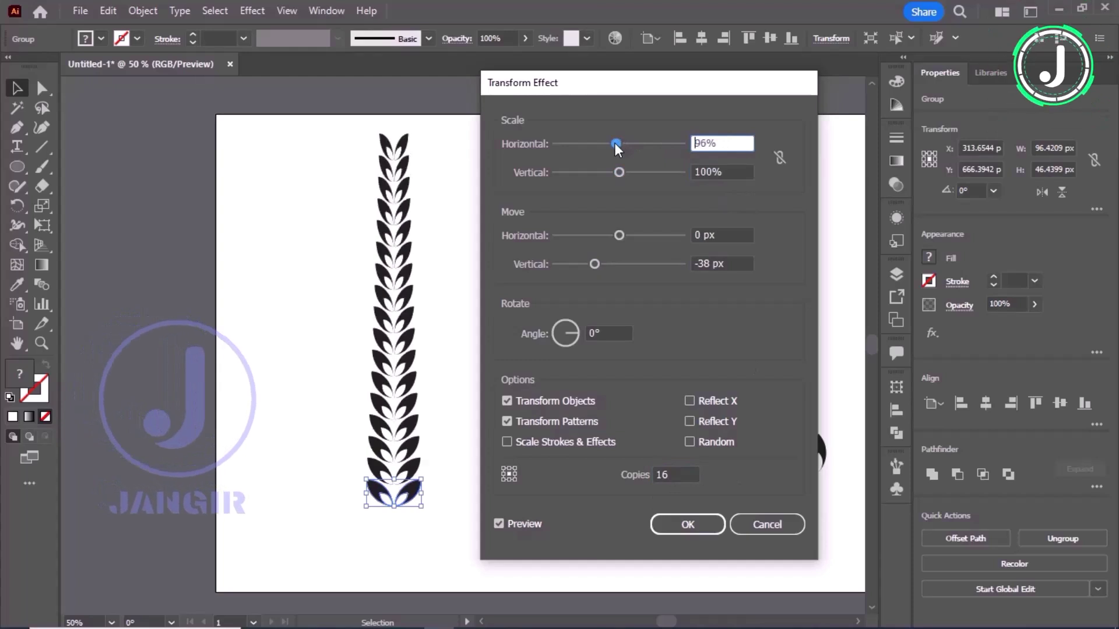
{"action": "left_click_drag", "start_coordinate": [614, 142], "coordinate": [613, 146]}
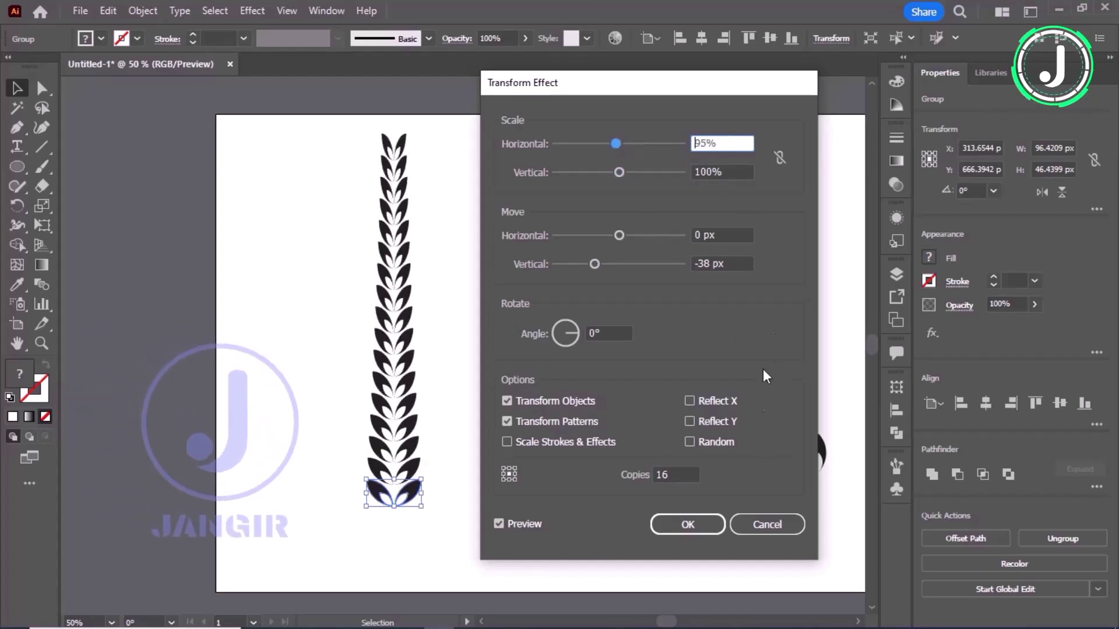
{"action": "left_click", "coordinate": [677, 527]}
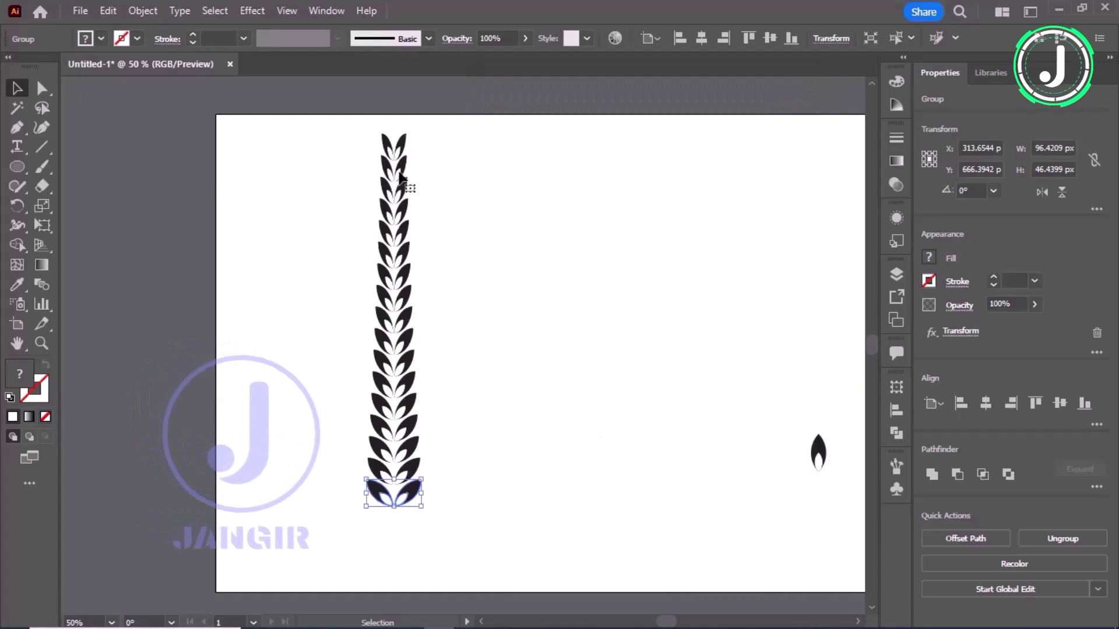
Place the spare single leaf at the branch's tip, centred on the leaf pairs, and reshape it to about 12.5 × 50.6 px
{"action": "left_click_drag", "start_coordinate": [818, 452], "coordinate": [392, 105]}
{"action": "key", "text": "ctrl+equal"}
{"action": "key", "text": "ctrl+equal"}
{"action": "key", "text": "ctrl+equal"}
{"action": "key", "text": "ctrl+equal"}
{"action": "scroll", "coordinate": [433, 230], "scroll_direction": "up", "scroll_amount": 2}
{"action": "left_click_drag", "start_coordinate": [450, 148], "coordinate": [434, 204]}
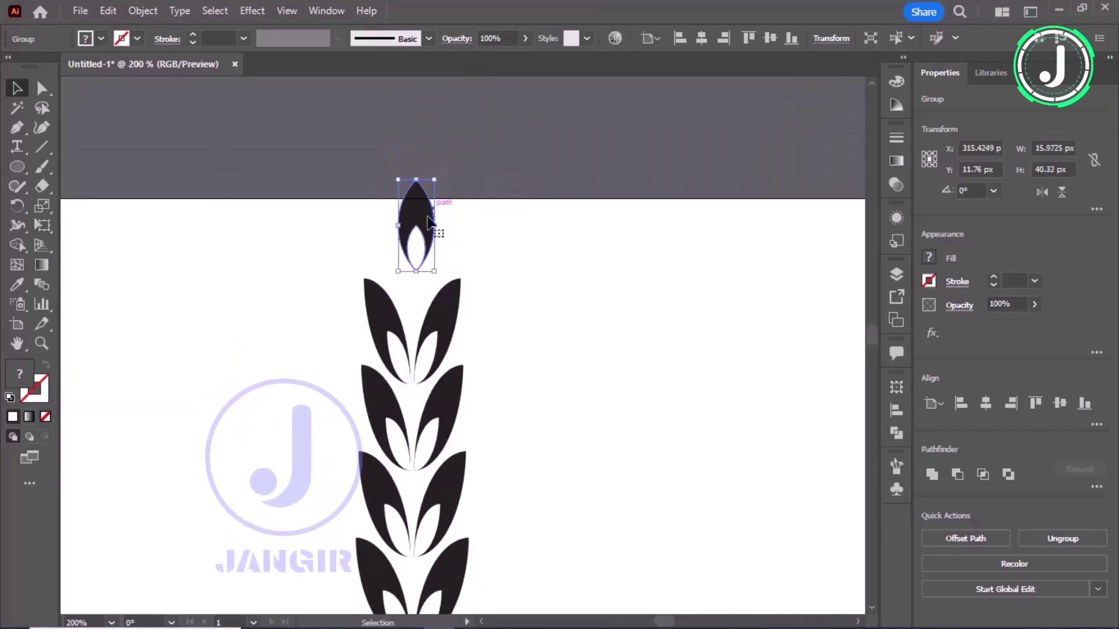
{"action": "left_click_drag", "start_coordinate": [421, 250], "coordinate": [418, 273]}
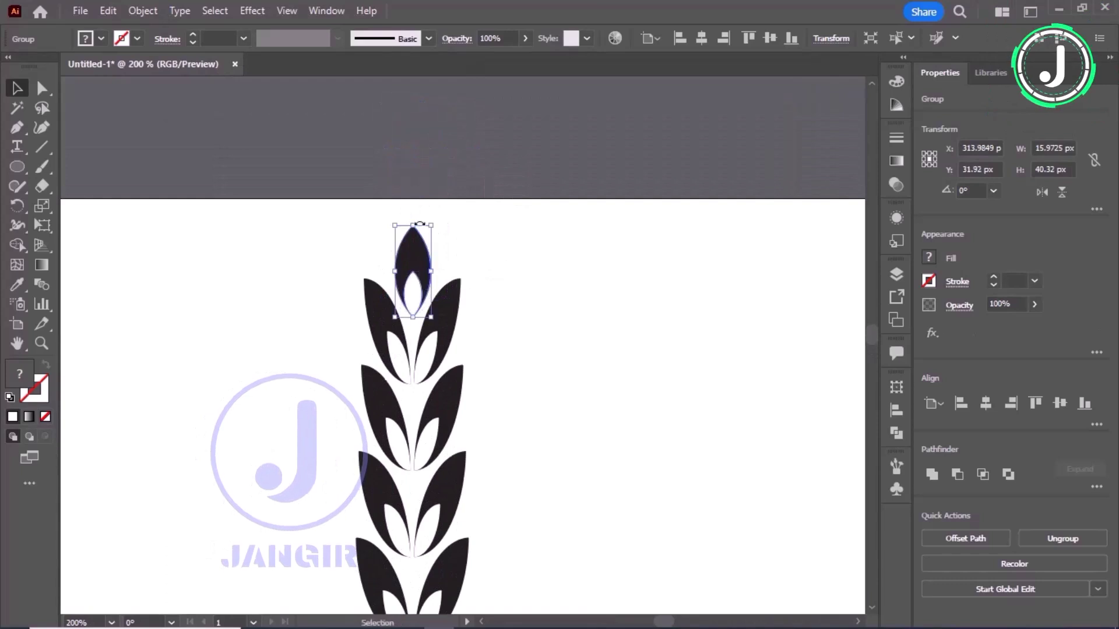
{"action": "mouse_move", "coordinate": [412, 224]}
{"action": "left_mouse_down"}
{"action": "mouse_move", "coordinate": [412, 194]}
{"action": "mouse_move", "coordinate": [428, 228]}
{"action": "mouse_move", "coordinate": [414, 214]}
{"action": "left_mouse_up"}
{"action": "left_click", "coordinate": [430, 315]}
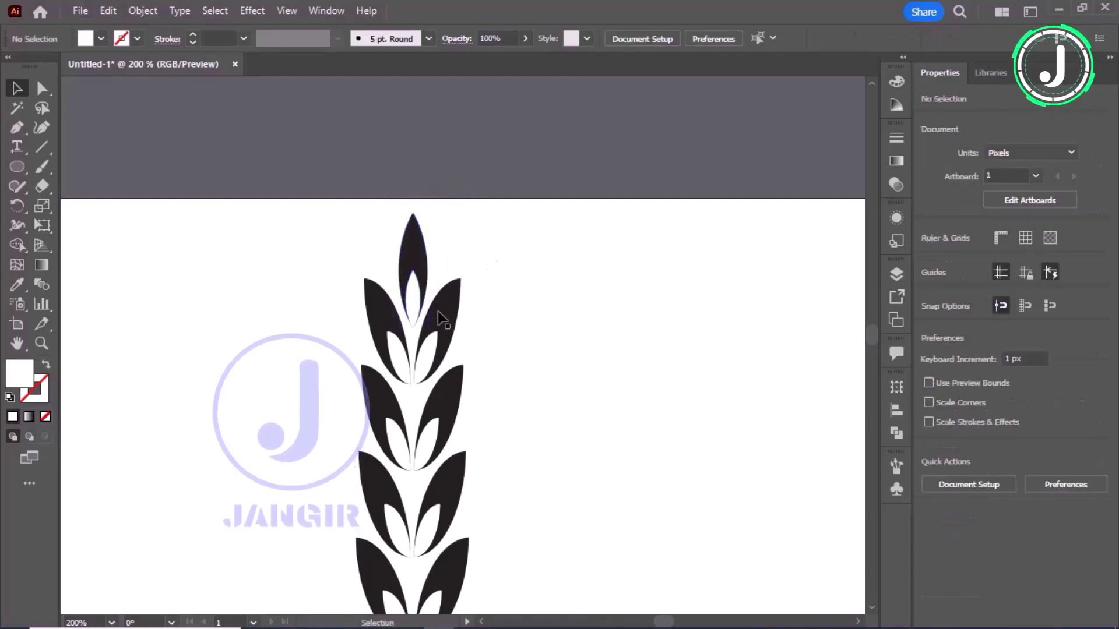
Draw a vertical line segment about 805 px long beside the branch, spanning nearly the full artboard height
{"action": "scroll", "coordinate": [429, 314], "scroll_direction": "down", "scroll_amount": 4}
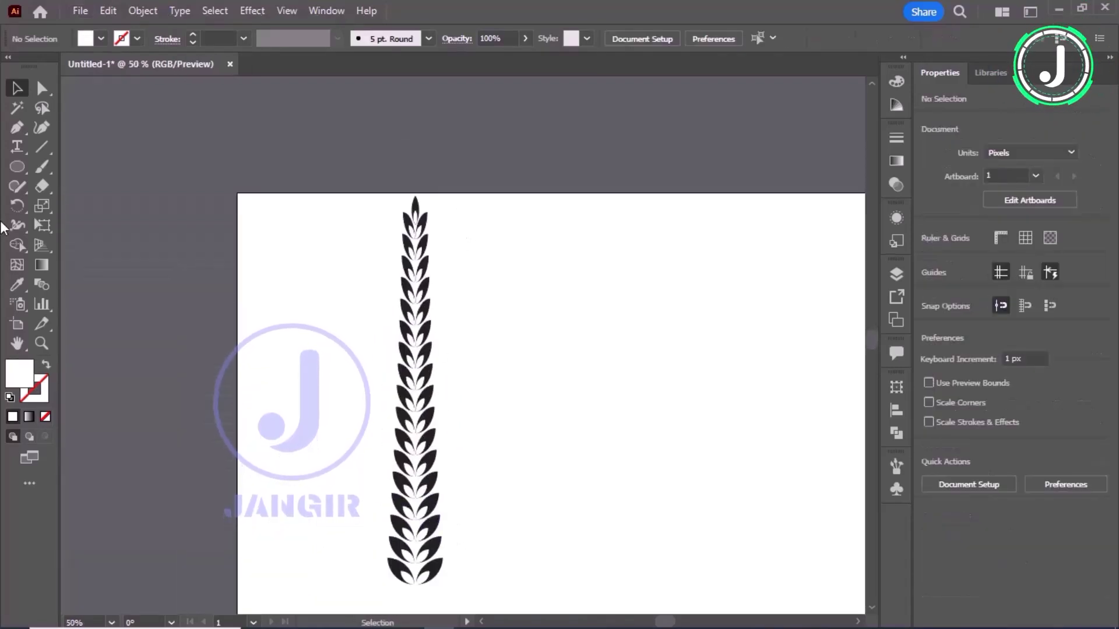
{"action": "right_click", "coordinate": [41, 147]}
{"action": "left_click", "coordinate": [116, 147]}
{"action": "scroll", "coordinate": [463, 406], "scroll_direction": "down", "scroll_amount": 1}
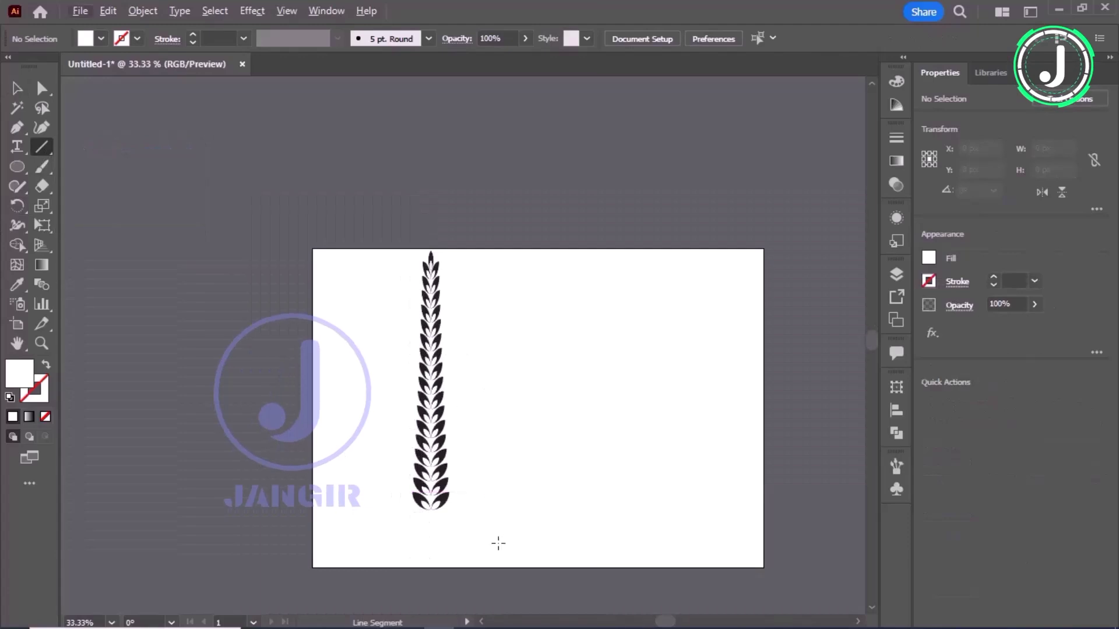
{"action": "scroll", "coordinate": [512, 548], "scroll_direction": "up", "scroll_amount": 1}
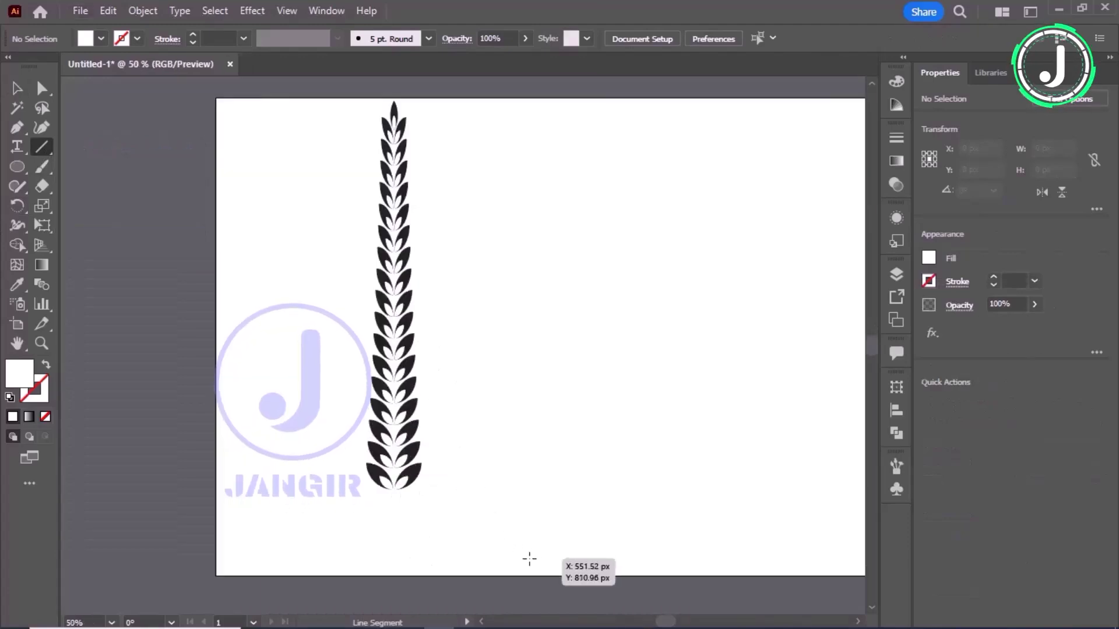
{"action": "left_click_drag", "start_coordinate": [529, 558], "coordinate": [523, 103]}
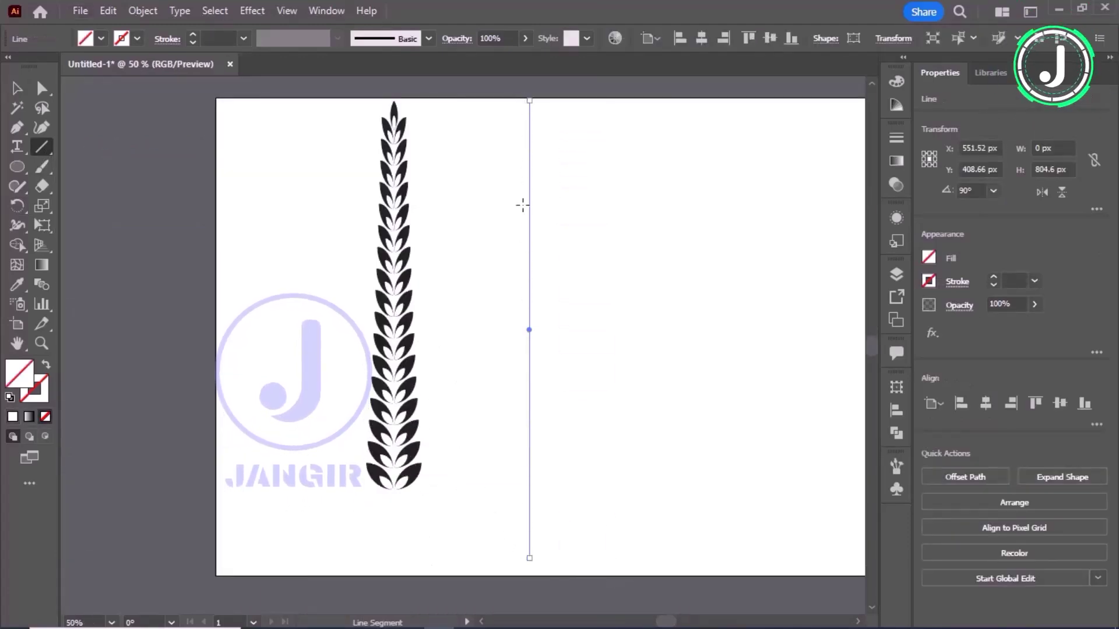
Give the vertical line a 10 pt stroke with a tapered width profile that narrows to a point at its upper end
{"action": "scroll", "coordinate": [489, 365], "scroll_direction": "up", "scroll_amount": 1}
{"action": "left_click", "coordinate": [327, 11]}
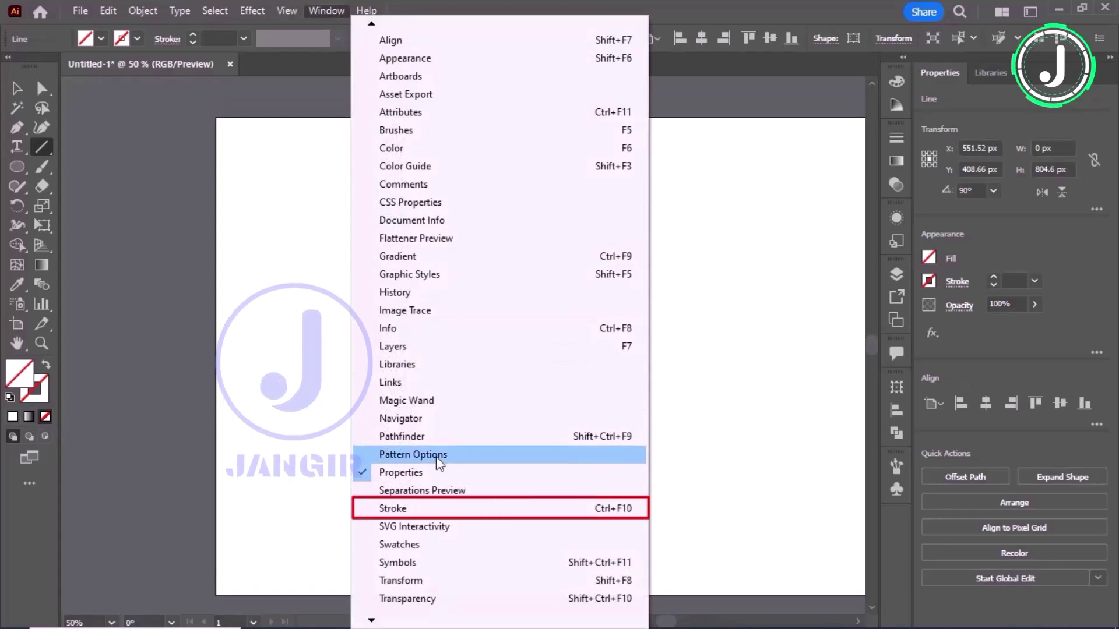
{"action": "left_click", "coordinate": [384, 507]}
{"action": "left_click", "coordinate": [752, 151]}
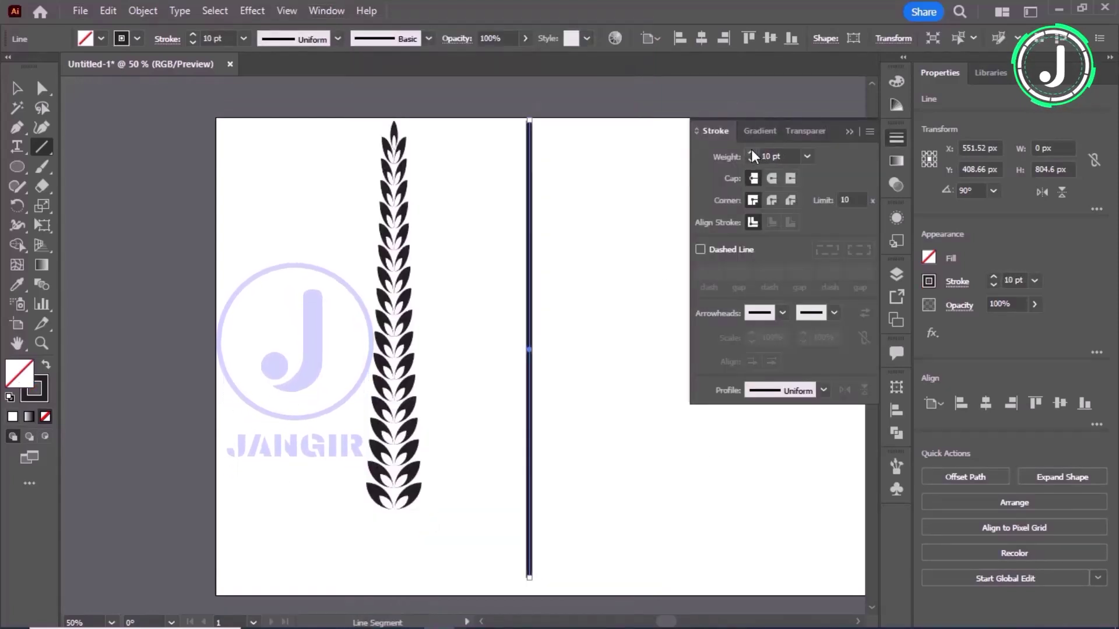
{"action": "left_click", "coordinate": [821, 389]}
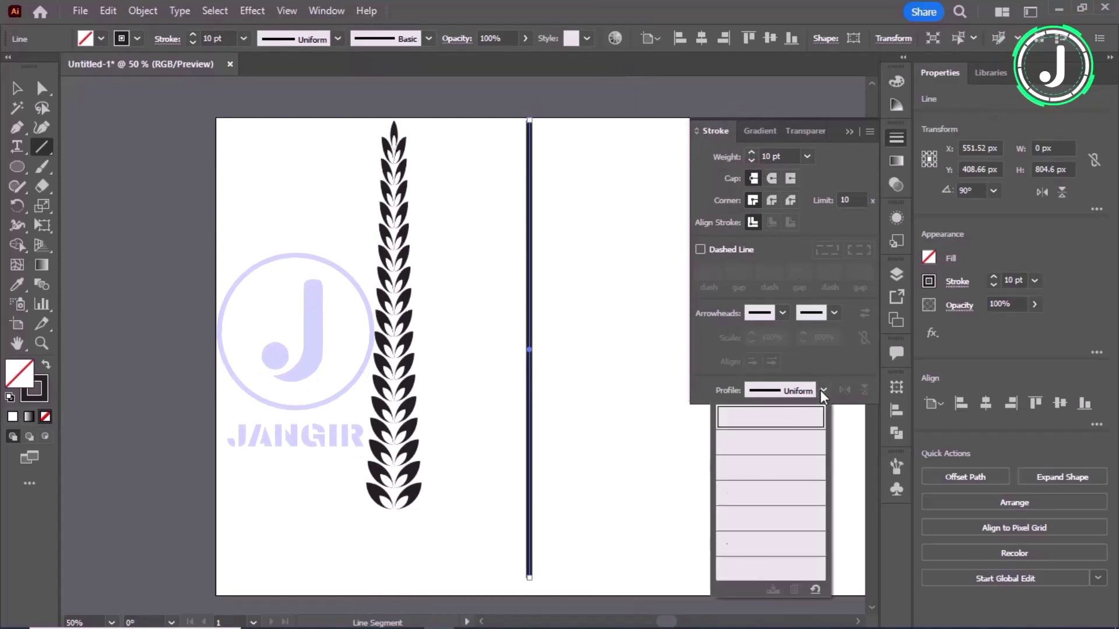
{"action": "left_click", "coordinate": [775, 519]}
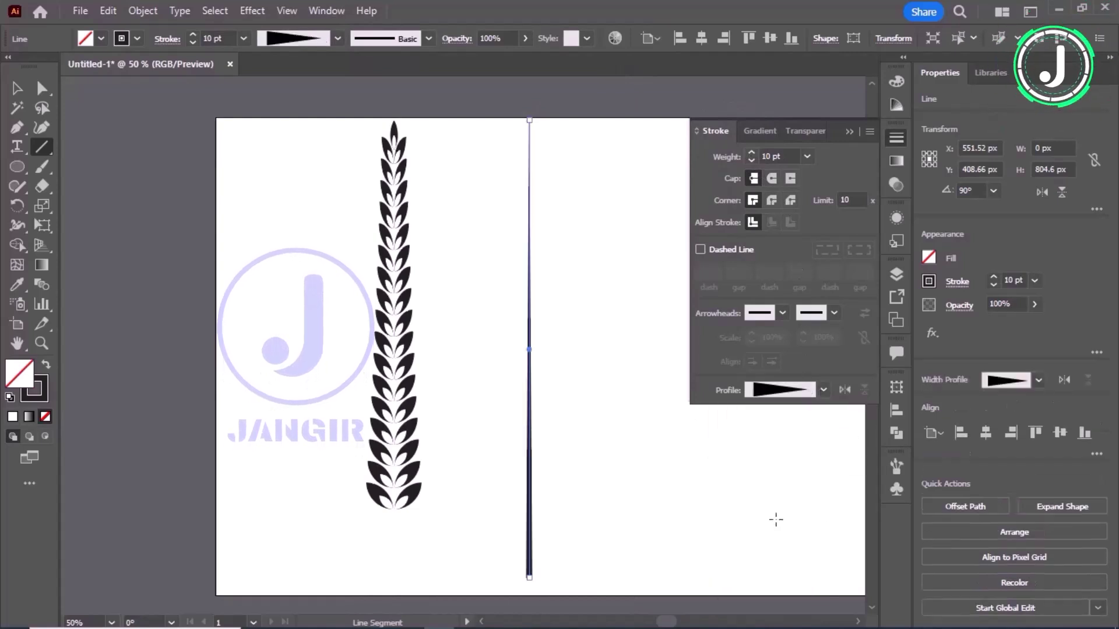
{"action": "left_click", "coordinate": [849, 133]}
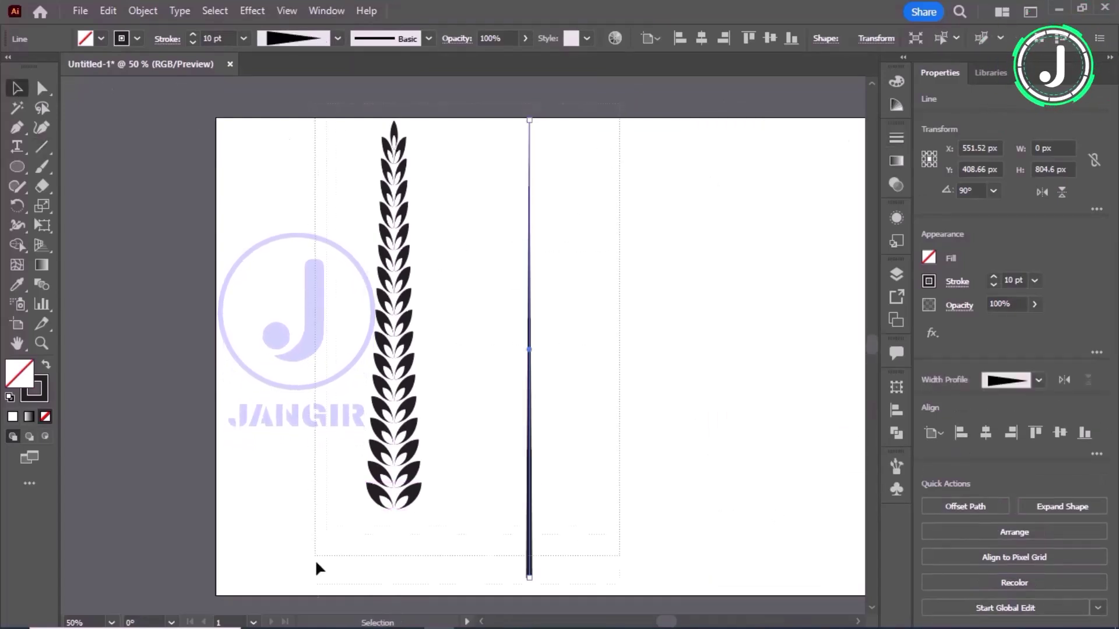
Select the leaves together with the stem line, shift them toward the artboard's middle and align their horizontal centres
{"action": "left_click", "coordinate": [376, 421], "text": "shift"}
{"action": "left_click_drag", "start_coordinate": [387, 341], "coordinate": [456, 356]}
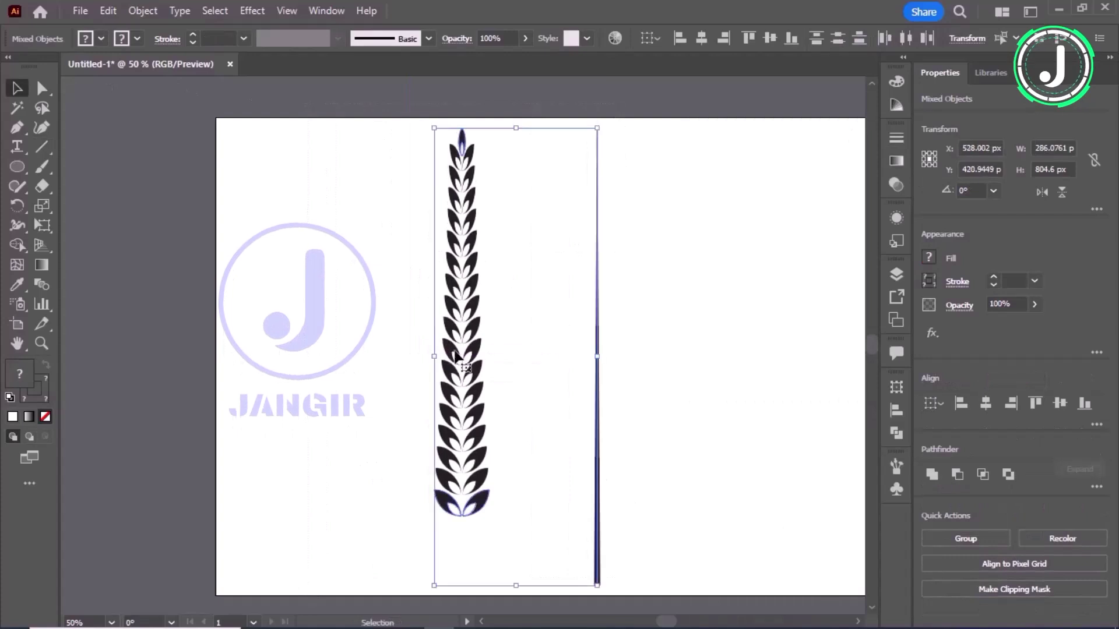
{"action": "left_click", "coordinate": [325, 11]}
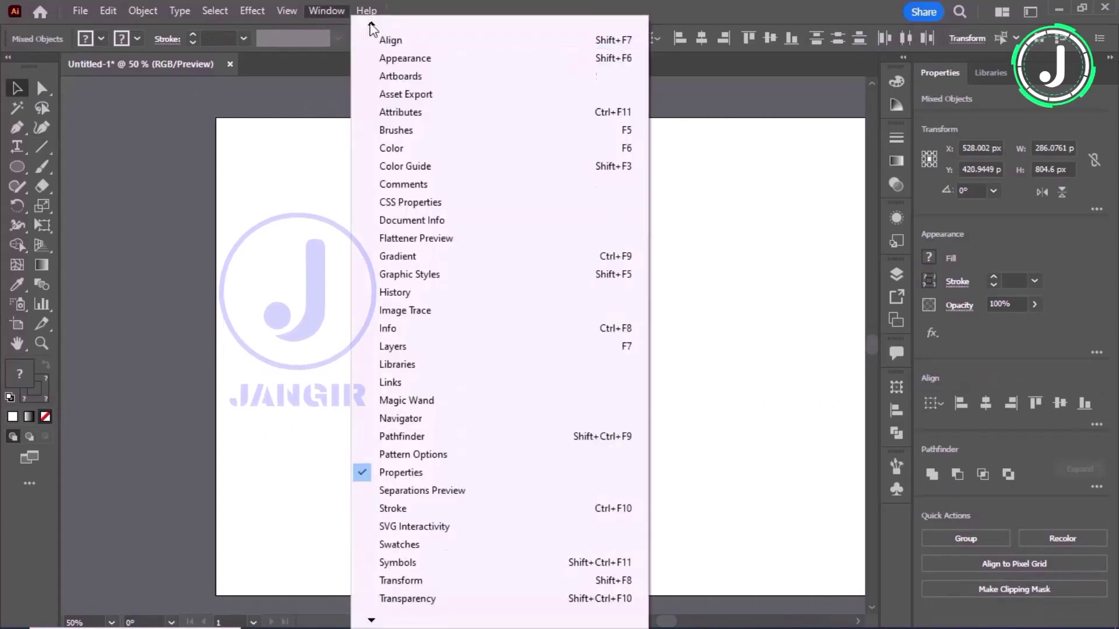
{"action": "mouse_move", "coordinate": [373, 29]}
{"action": "left_click", "coordinate": [413, 124]}
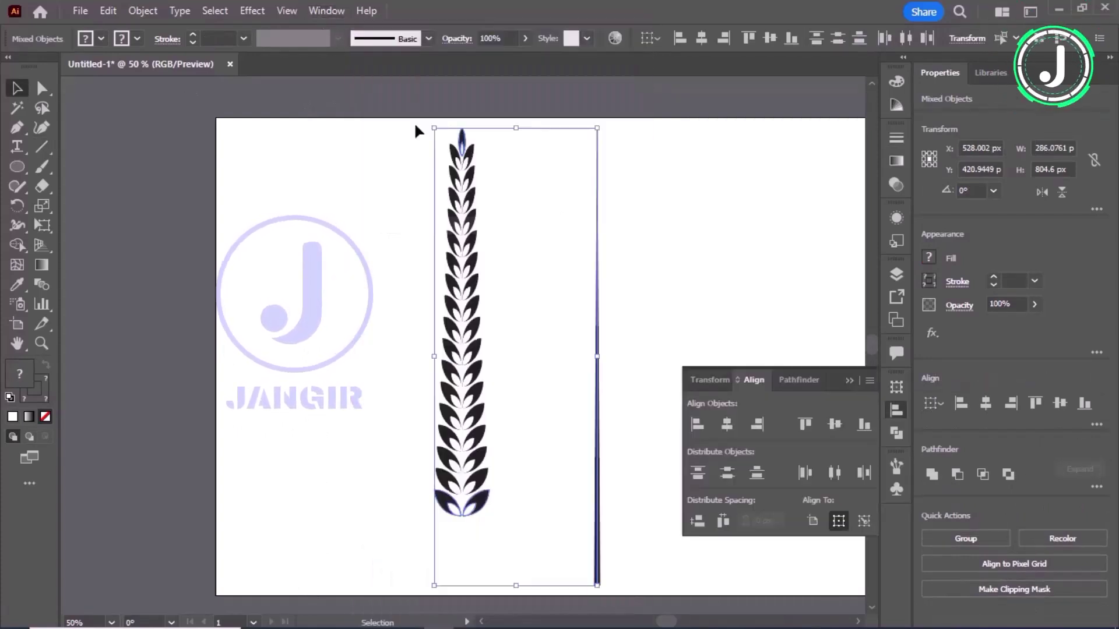
{"action": "left_click", "coordinate": [726, 424]}
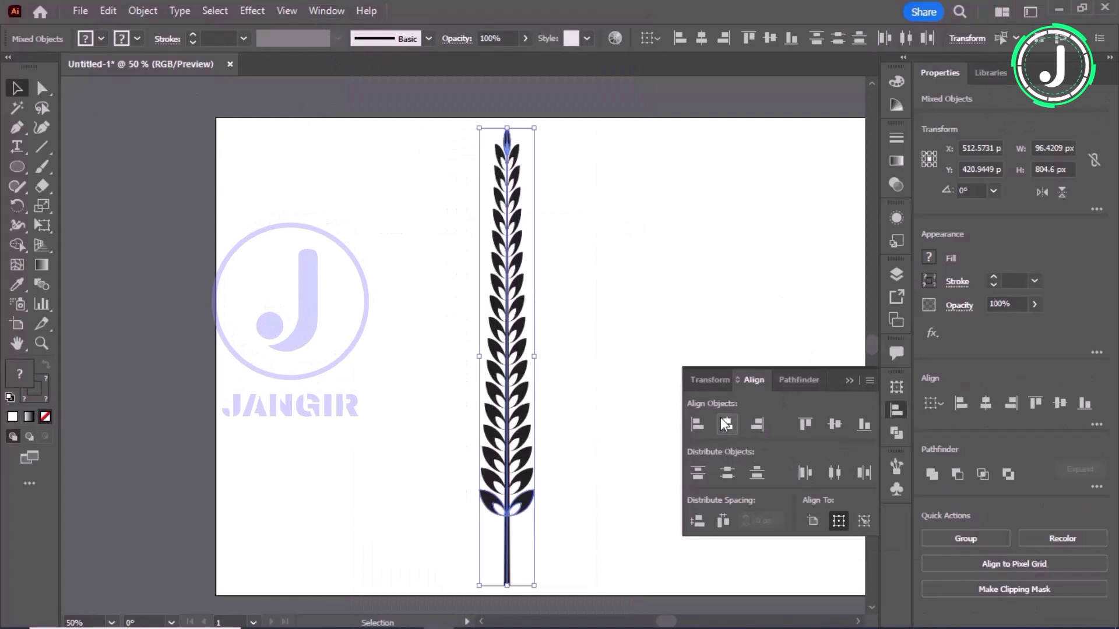
{"action": "left_click", "coordinate": [850, 381]}
{"action": "left_click", "coordinate": [548, 178]}
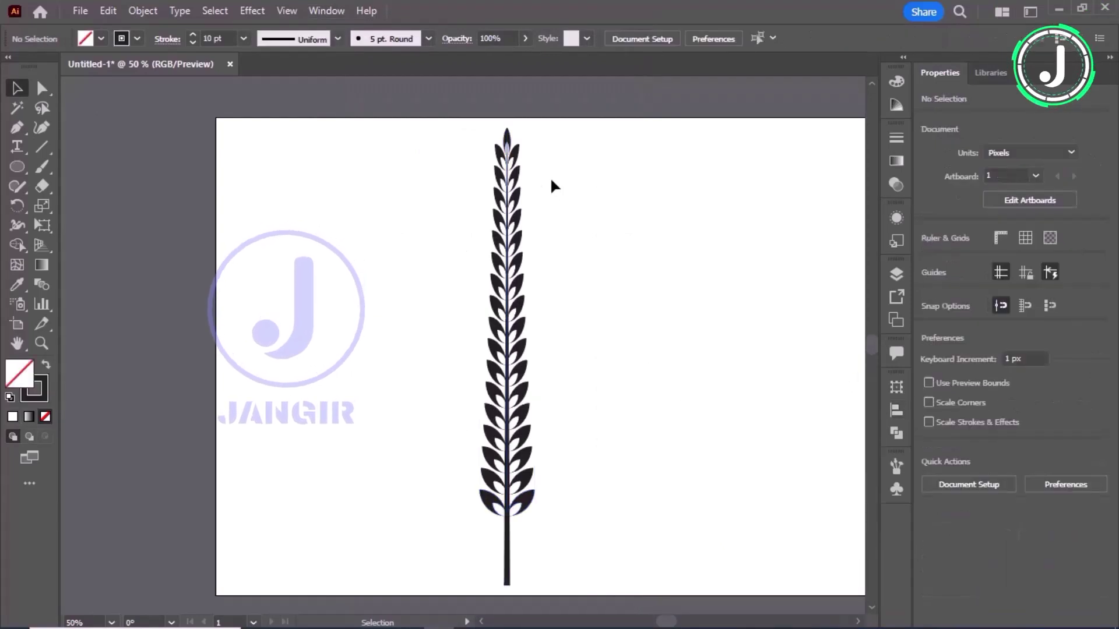
Bring the single tip leaf to the front so it covers the end of the stem
{"action": "scroll", "coordinate": [520, 157], "scroll_direction": "up", "scroll_amount": 3}
{"action": "left_click", "coordinate": [502, 114]}
{"action": "right_click", "coordinate": [515, 169]}
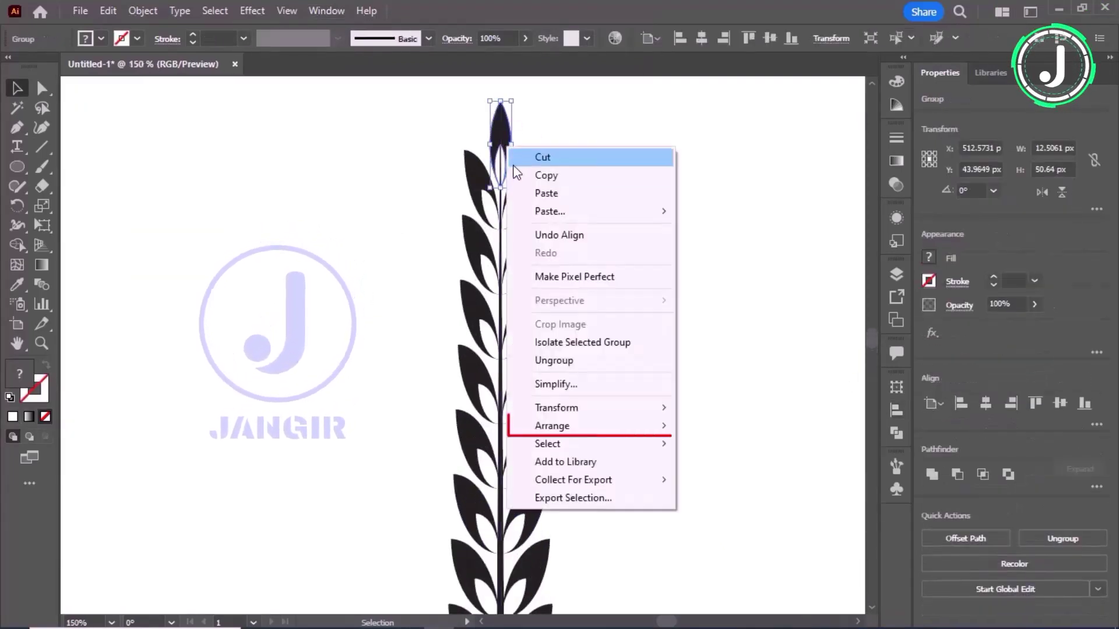
{"action": "mouse_move", "coordinate": [654, 425]}
{"action": "left_click", "coordinate": [699, 424]}
{"action": "left_click", "coordinate": [575, 216]}
{"action": "scroll", "coordinate": [575, 216], "scroll_direction": "down", "scroll_amount": 1}
{"action": "scroll", "coordinate": [484, 333], "scroll_direction": "up", "scroll_amount": 1}
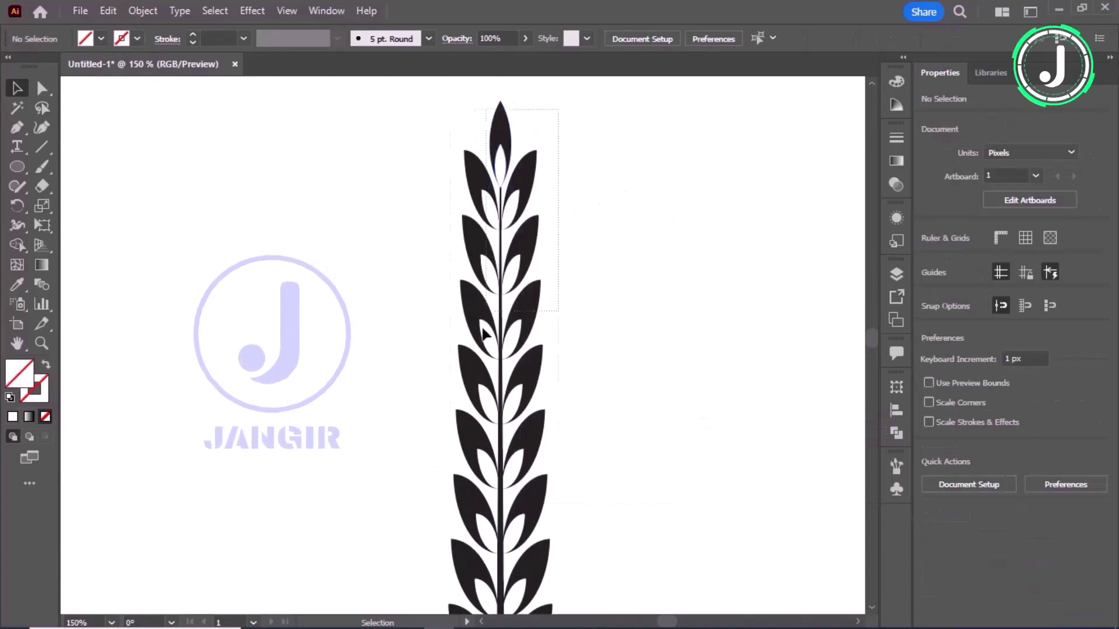
Group the tip leaf, leaf pairs and stem into one object and shift it horizontally to about X 464 px
{"action": "left_click", "coordinate": [454, 386]}
{"action": "scroll", "coordinate": [456, 385], "scroll_direction": "down", "scroll_amount": 4}
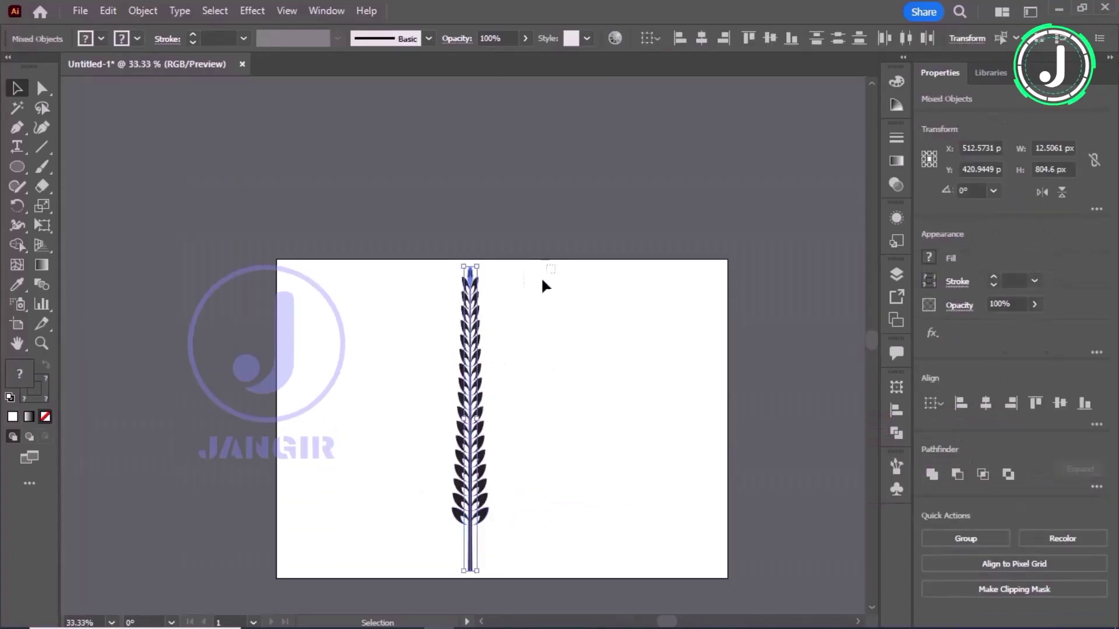
{"action": "scroll", "coordinate": [489, 459], "scroll_direction": "down", "scroll_amount": 1}
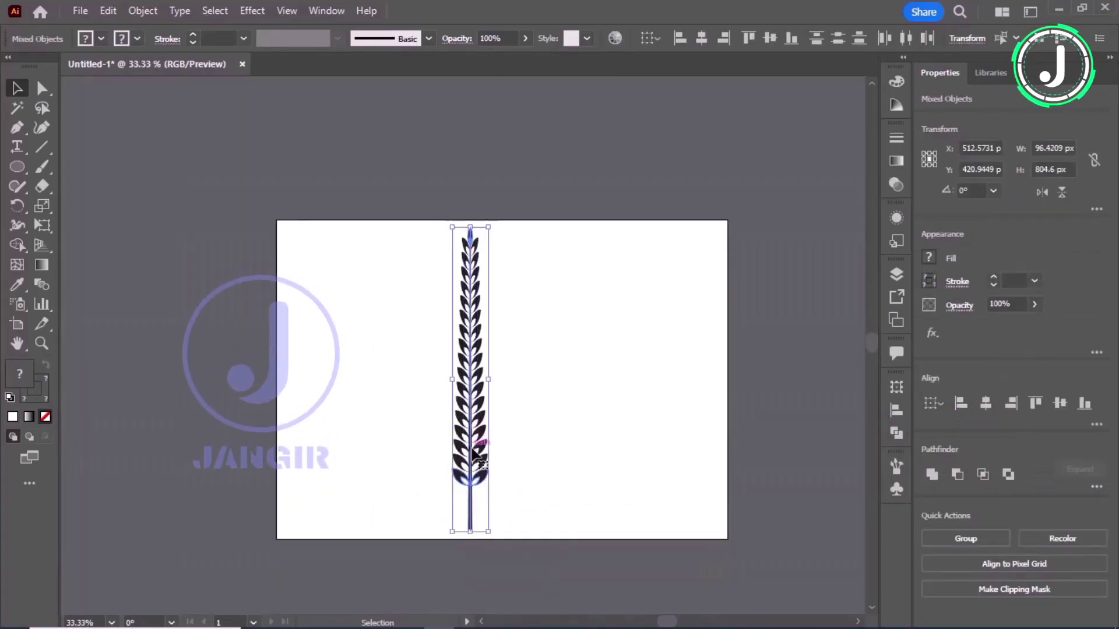
{"action": "scroll", "coordinate": [476, 455], "scroll_direction": "up", "scroll_amount": 1}
{"action": "right_click", "coordinate": [477, 455]}
{"action": "left_click", "coordinate": [512, 259]}
{"action": "left_click_drag", "start_coordinate": [475, 329], "coordinate": [469, 304]}
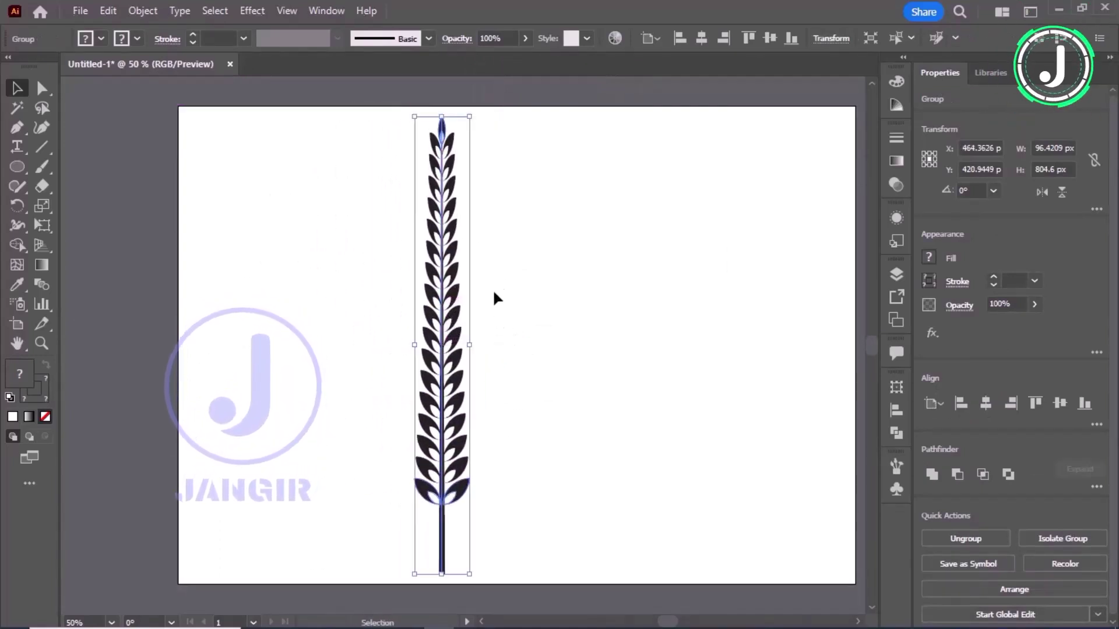
Create a new Art Brush from the grouped branch with a downward direction, keeping the name Art Brush 1
{"action": "left_click", "coordinate": [336, 11]}
{"action": "left_click", "coordinate": [444, 216]}
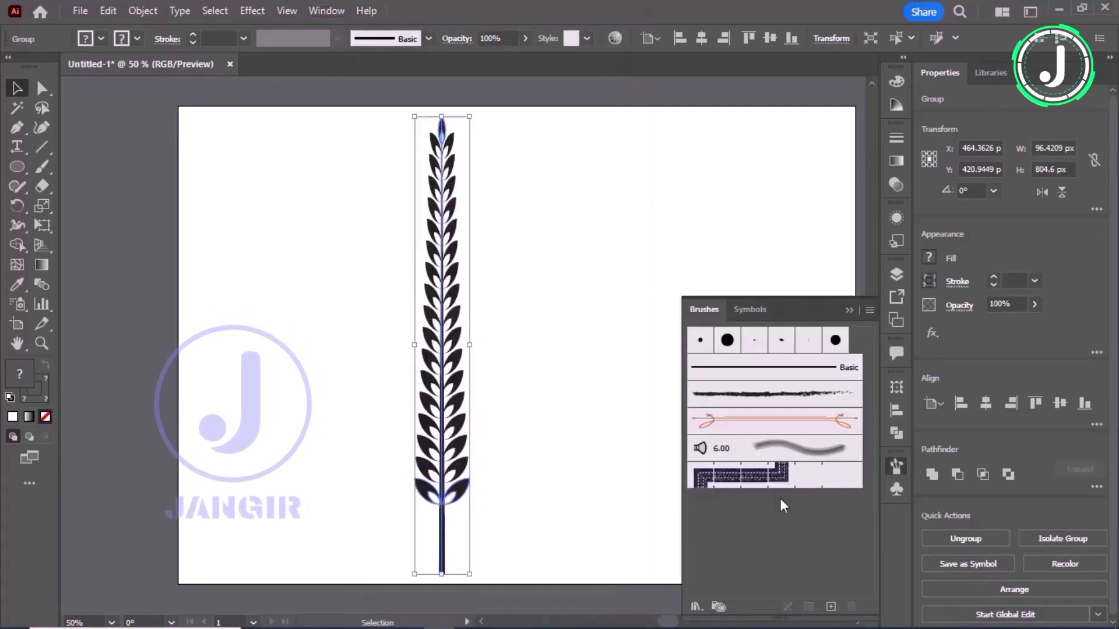
{"action": "mouse_move", "coordinate": [808, 311]}
{"action": "left_mouse_down"}
{"action": "mouse_move", "coordinate": [717, 212]}
{"action": "mouse_move", "coordinate": [699, 140]}
{"action": "left_mouse_up"}
{"action": "mouse_move", "coordinate": [665, 461]}
{"action": "left_mouse_down"}
{"action": "mouse_move", "coordinate": [664, 303]}
{"action": "mouse_move", "coordinate": [659, 474]}
{"action": "left_mouse_up"}
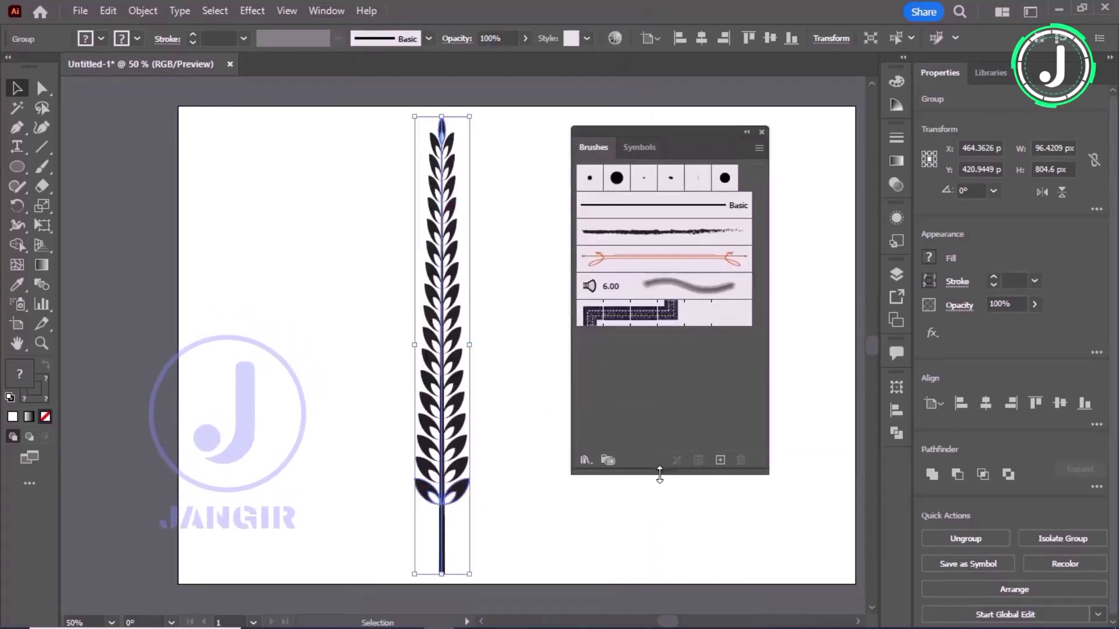
{"action": "left_click_drag", "start_coordinate": [443, 347], "coordinate": [680, 393]}
{"action": "left_click", "coordinate": [519, 364]}
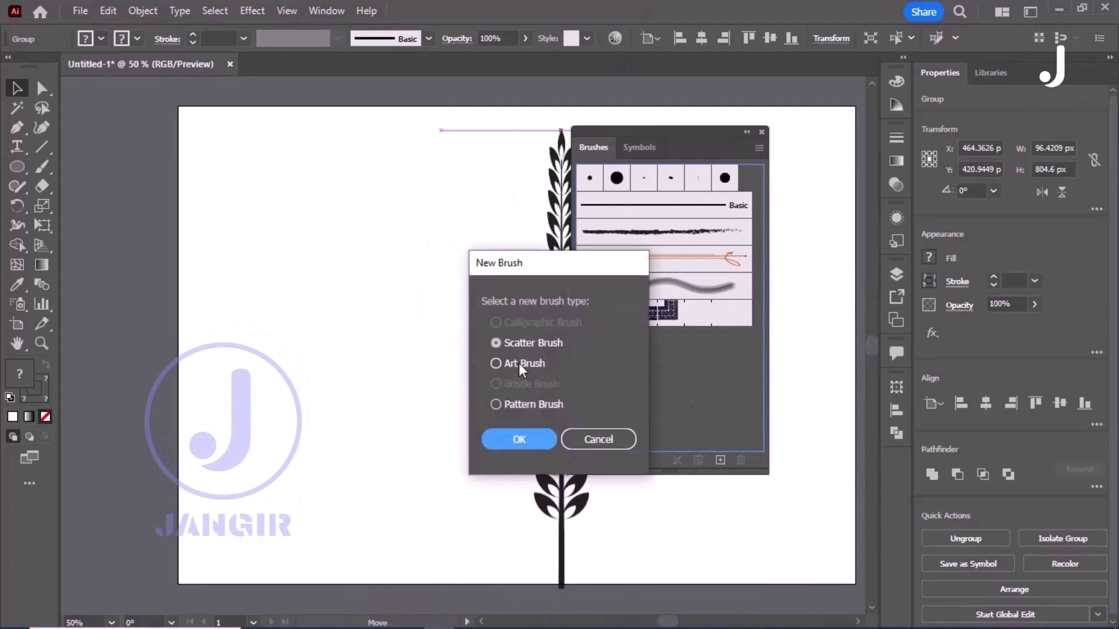
{"action": "left_click", "coordinate": [510, 445]}
{"action": "left_click", "coordinate": [626, 314]}
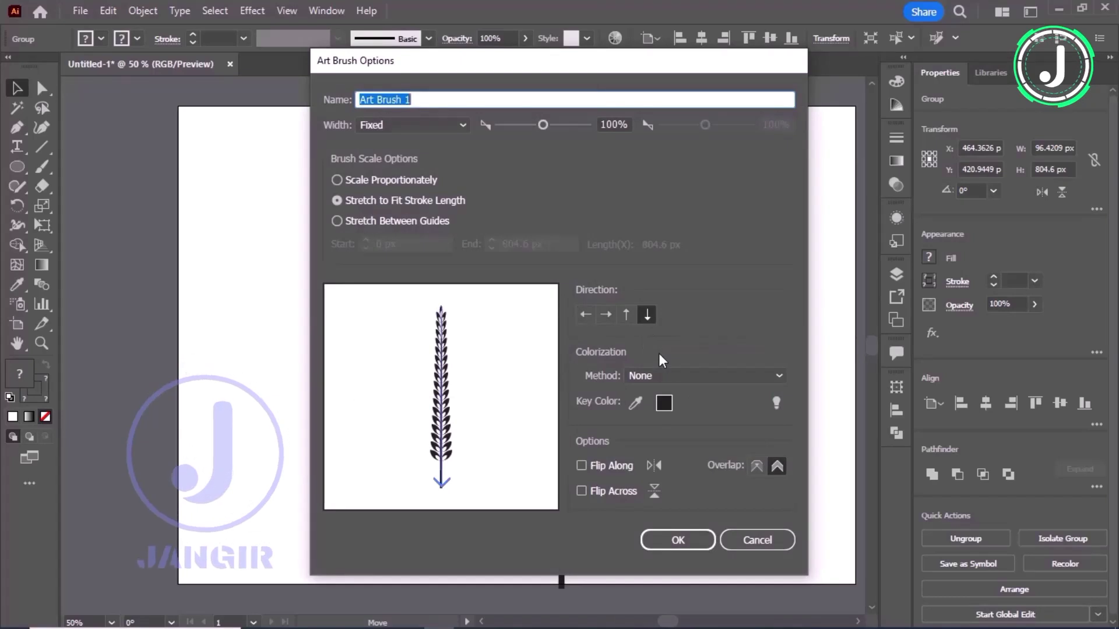
{"action": "left_click", "coordinate": [700, 545]}
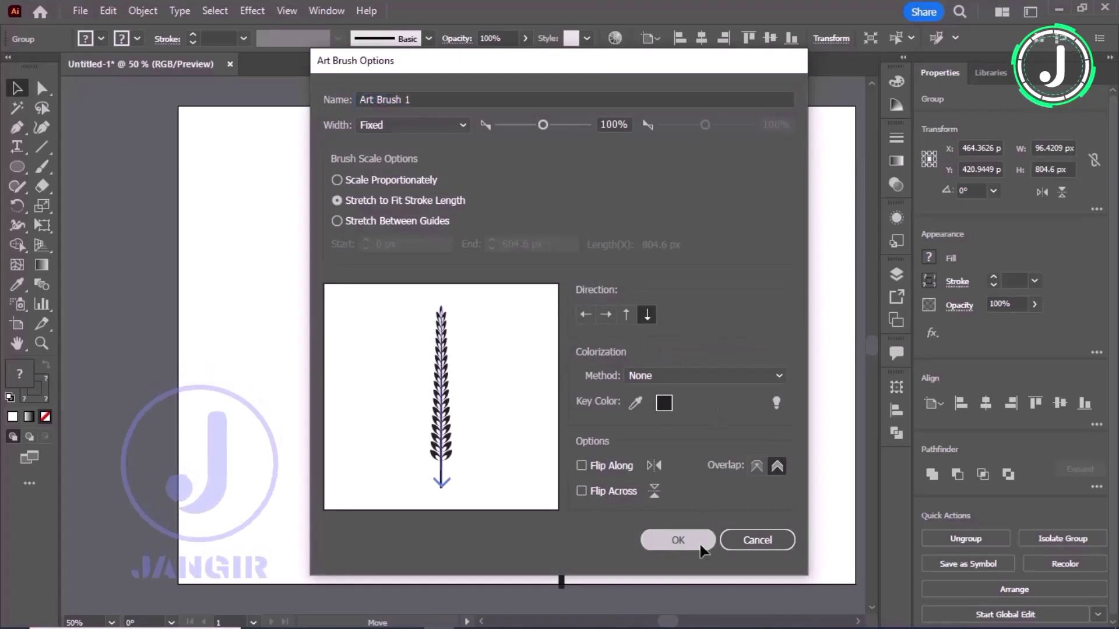
{"action": "mouse_move", "coordinate": [716, 141]}
{"action": "left_mouse_down"}
{"action": "mouse_move", "coordinate": [940, 448]}
{"action": "mouse_move", "coordinate": [896, 465]}
{"action": "left_mouse_up"}
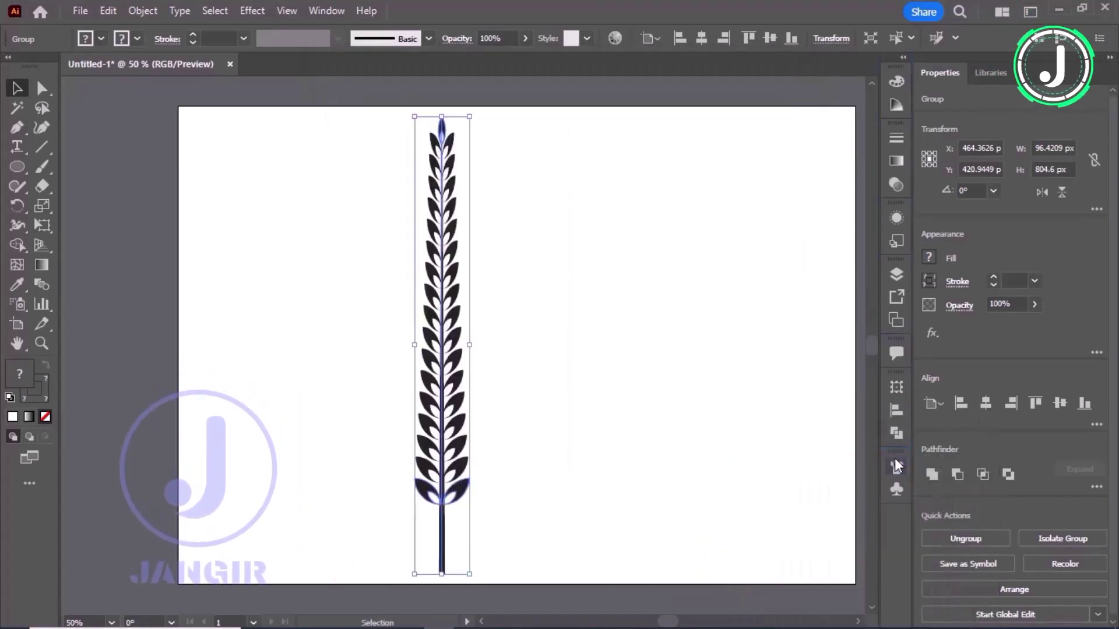
Move the grouped branch off the artboard's left side and draw a circle about 566 px in diameter on the artboard
{"action": "left_click_drag", "start_coordinate": [415, 348], "coordinate": [157, 370]}
{"action": "left_click_drag", "start_coordinate": [17, 167], "coordinate": [93, 203]}
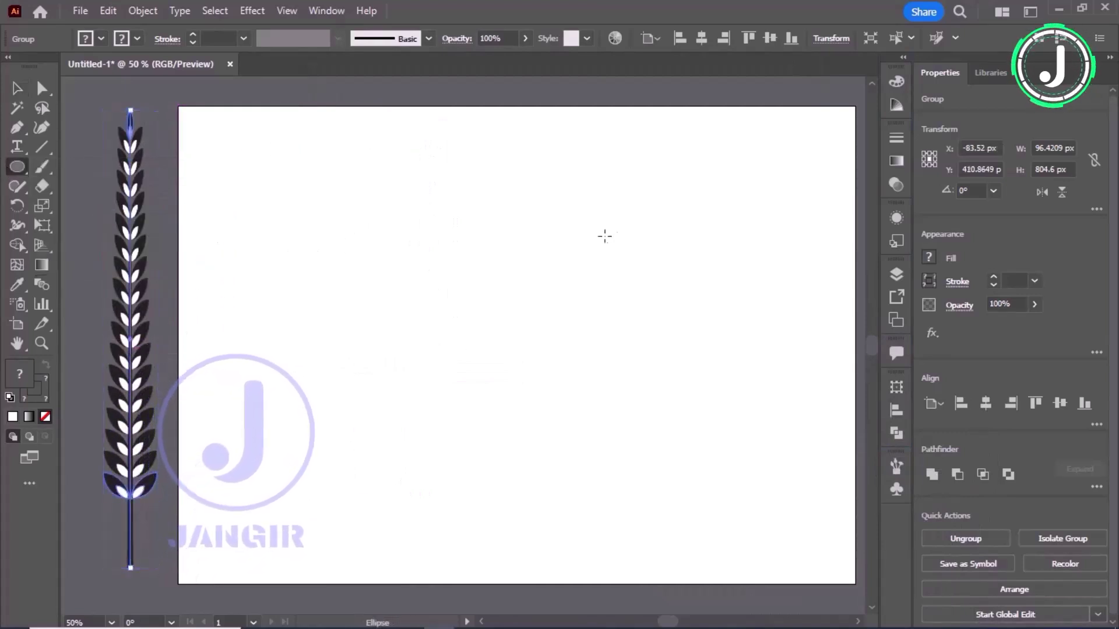
{"action": "mouse_move", "coordinate": [659, 211]}
{"action": "left_mouse_down"}
{"action": "mouse_move", "coordinate": [460, 470]}
{"action": "mouse_move", "coordinate": [392, 533]}
{"action": "left_mouse_up"}
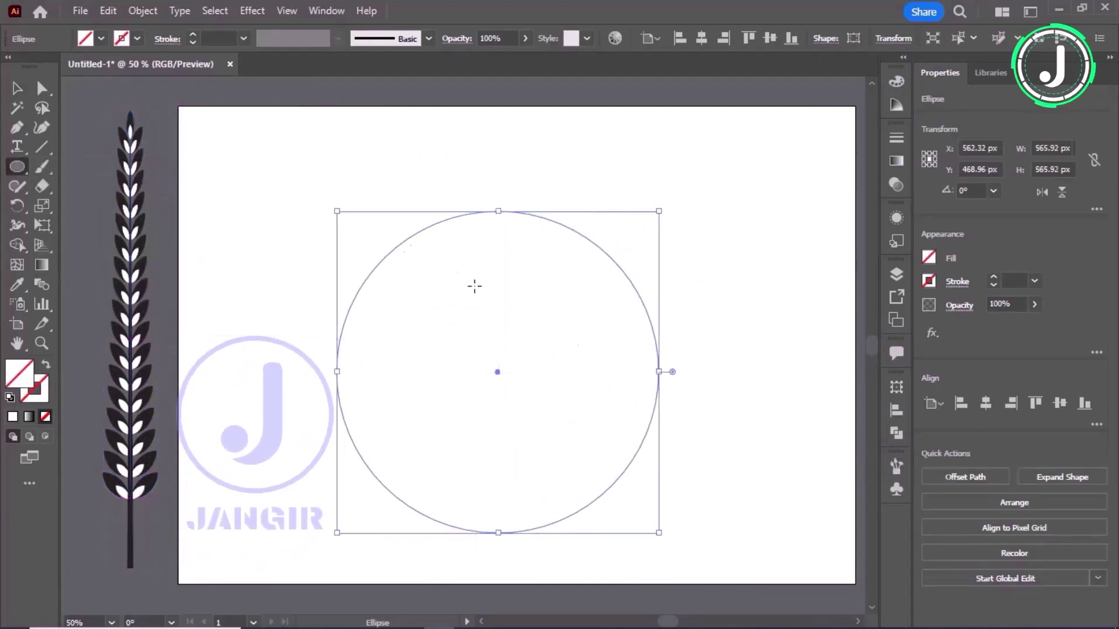
Delete the circle's rightmost anchor point so only the left half arc remains
{"action": "left_click", "coordinate": [45, 92]}
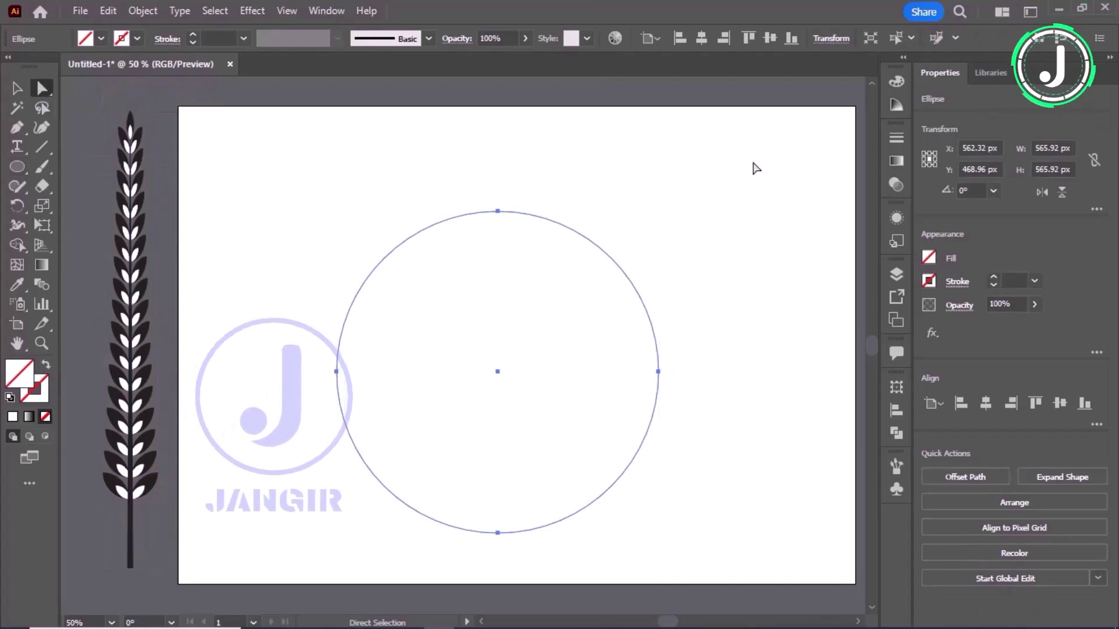
{"action": "left_click_drag", "start_coordinate": [502, 572], "coordinate": [500, 576]}
{"action": "key", "text": "BackSpace"}
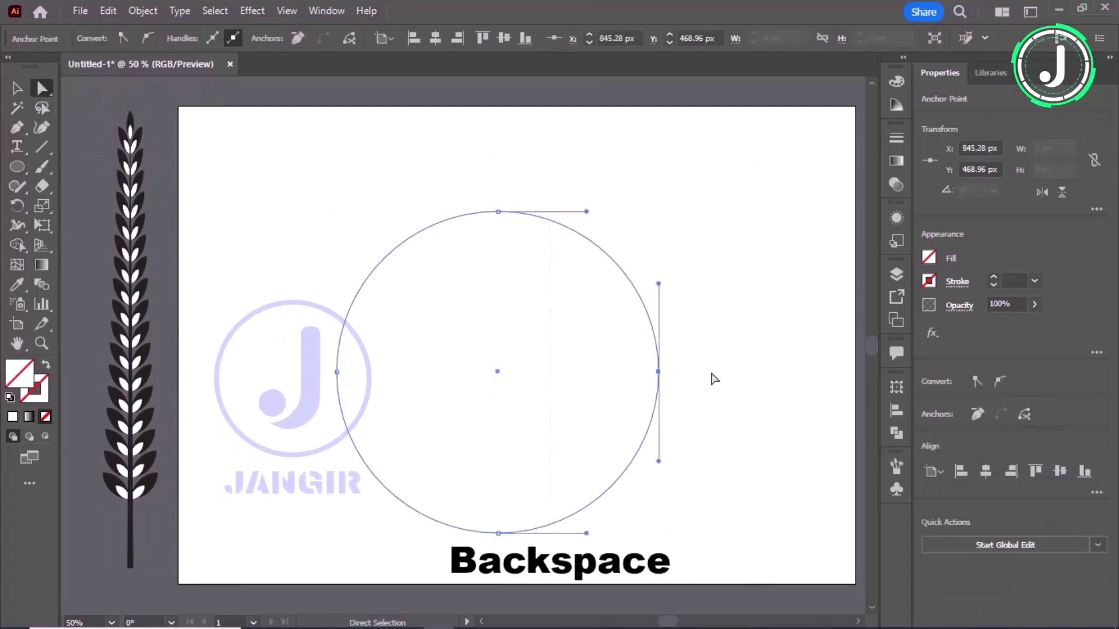
Apply the new leafy branch art brush to the half-circle arc
{"action": "left_click", "coordinate": [896, 466]}
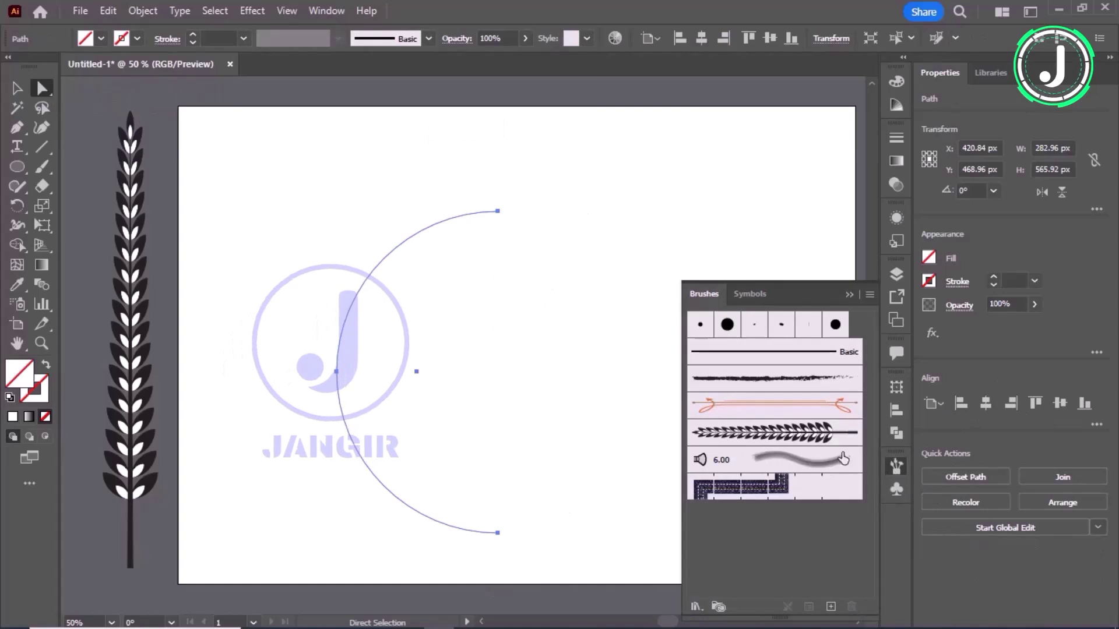
{"action": "left_click", "coordinate": [822, 436]}
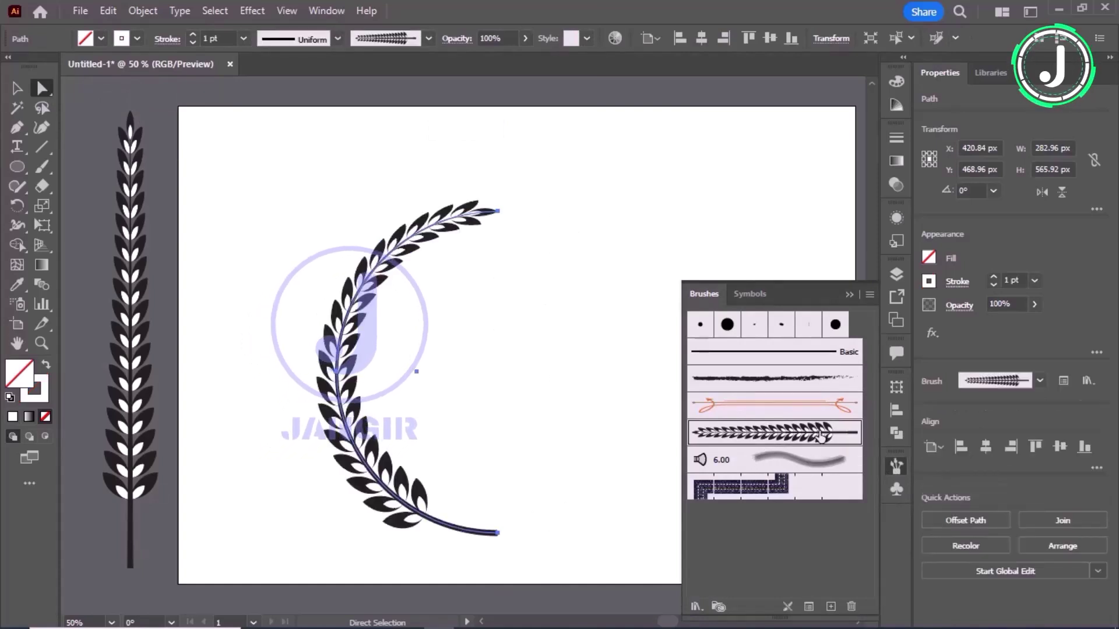
{"action": "left_click", "coordinate": [848, 294]}
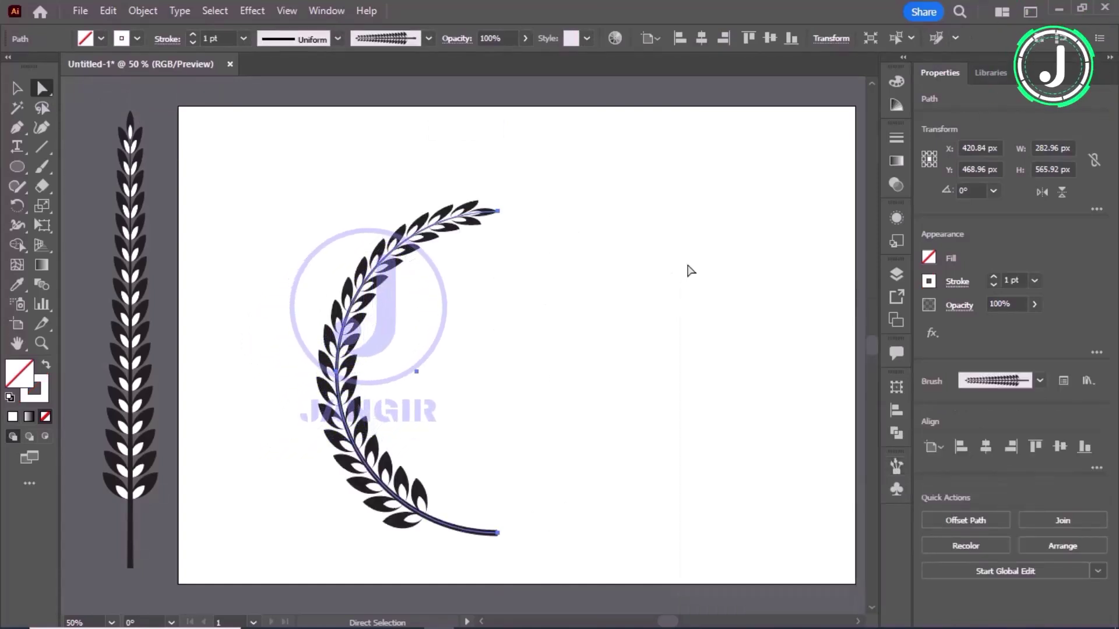
Shift the leafy arc to about X 443 px, Y 411 px, then copy it and paste the copy in place
{"action": "scroll", "coordinate": [499, 291], "scroll_direction": "up", "scroll_amount": 5}
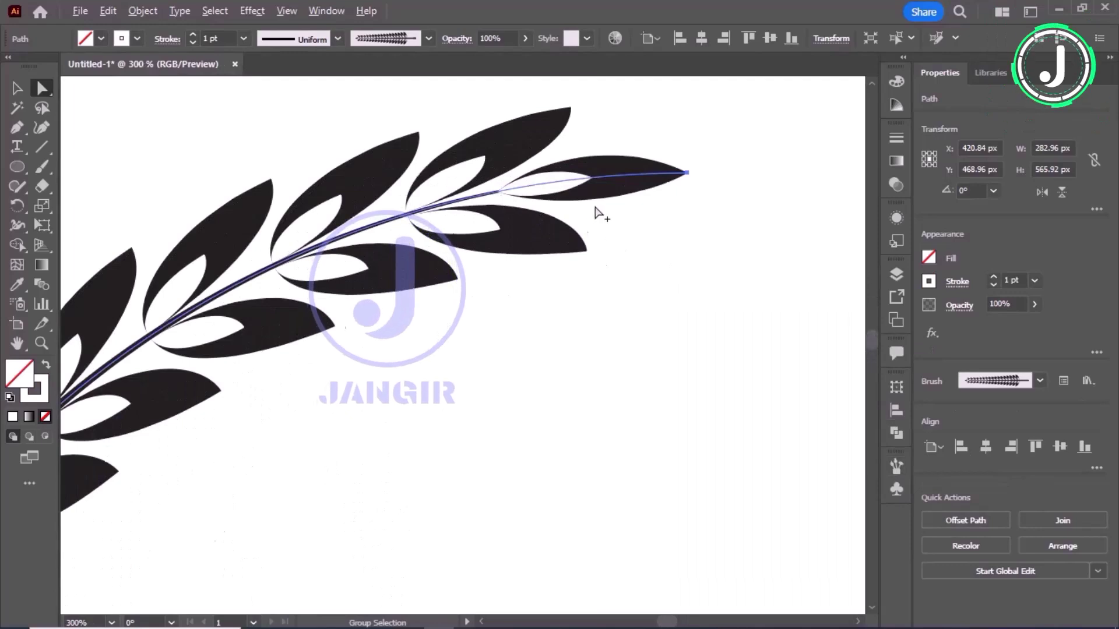
{"action": "scroll", "coordinate": [470, 355], "scroll_direction": "down", "scroll_amount": 4}
{"action": "left_click", "coordinate": [485, 575]}
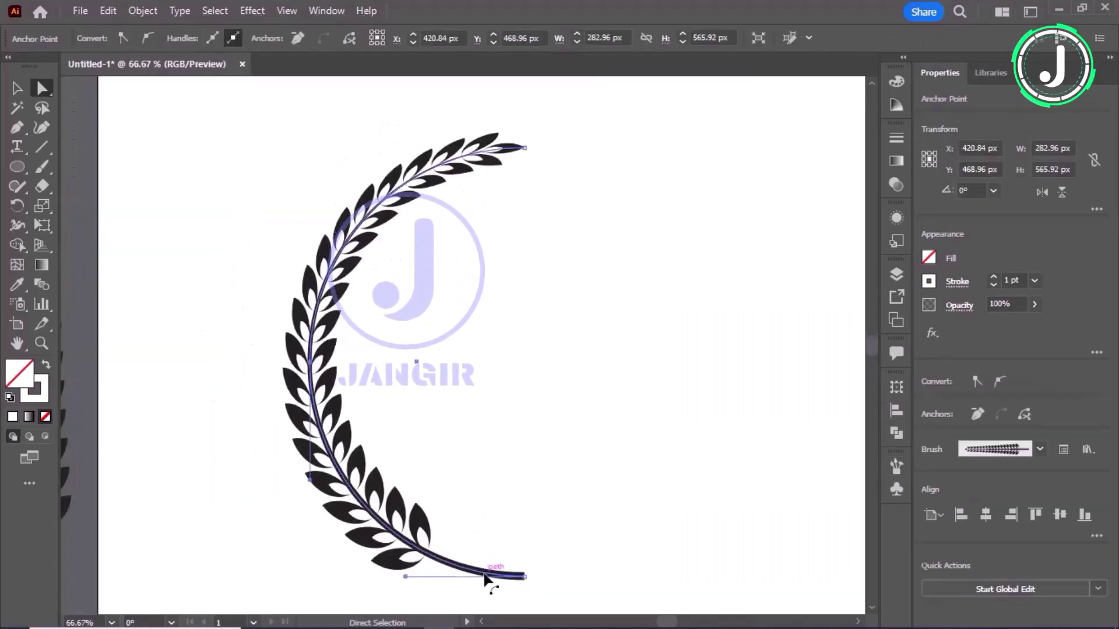
{"action": "scroll", "coordinate": [326, 385], "scroll_direction": "down", "scroll_amount": 1}
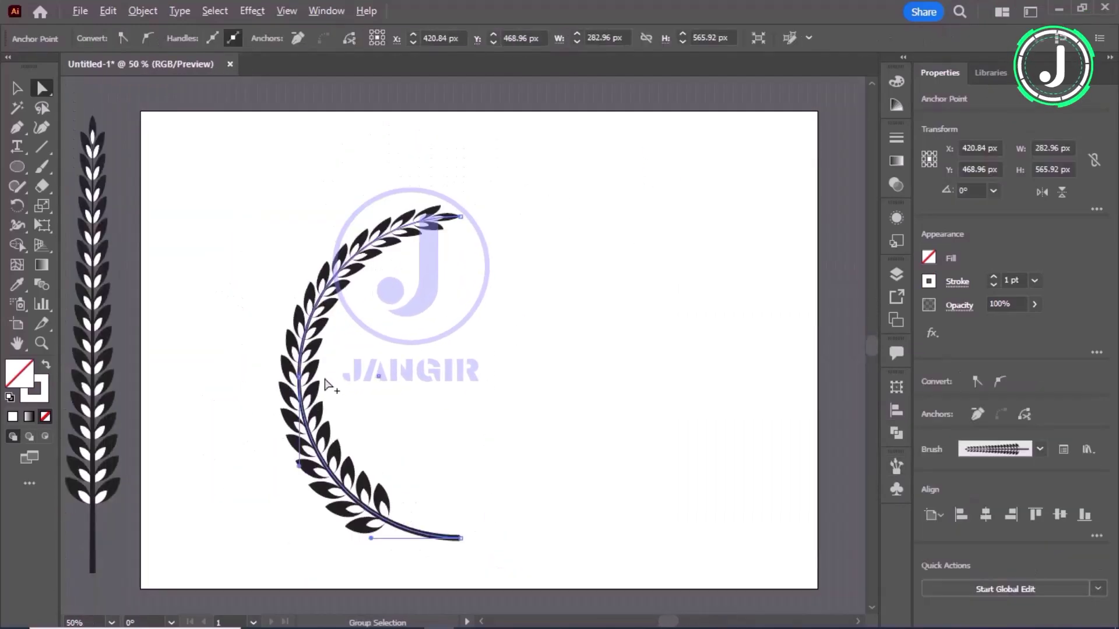
{"action": "left_click", "coordinate": [107, 9]}
{"action": "left_click", "coordinate": [152, 90]}
{"action": "left_click", "coordinate": [108, 9]}
{"action": "left_click", "coordinate": [175, 160]}
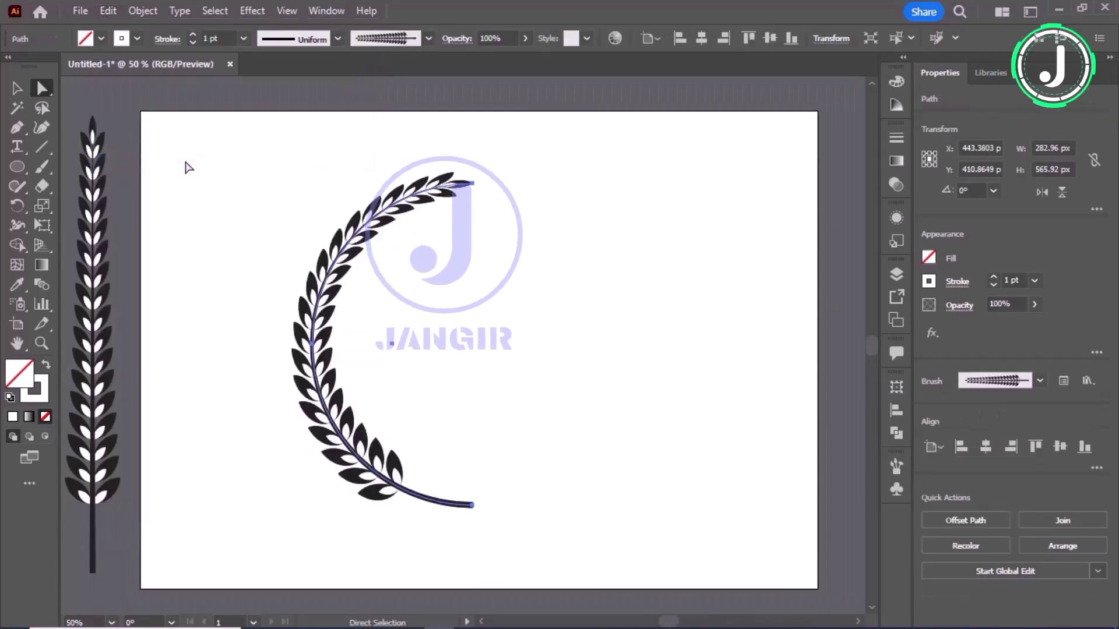
Reflect the pasted arc across the vertical axis so it faces the opposite way
{"action": "right_click", "coordinate": [335, 275]}
{"action": "mouse_move", "coordinate": [466, 524]}
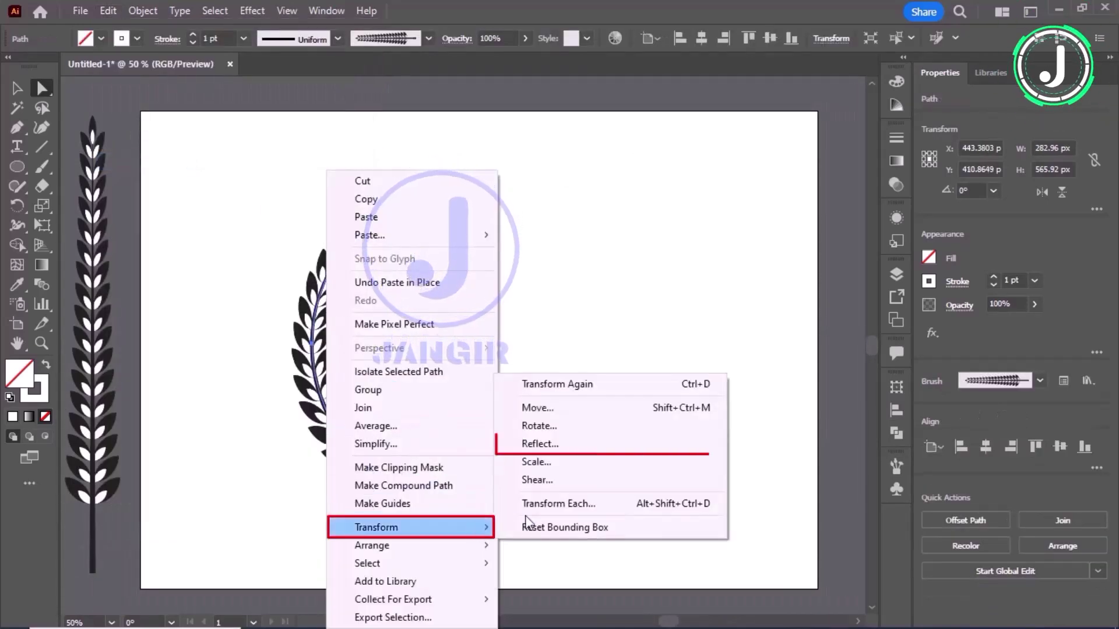
{"action": "left_click", "coordinate": [539, 440]}
{"action": "left_click", "coordinate": [766, 382]}
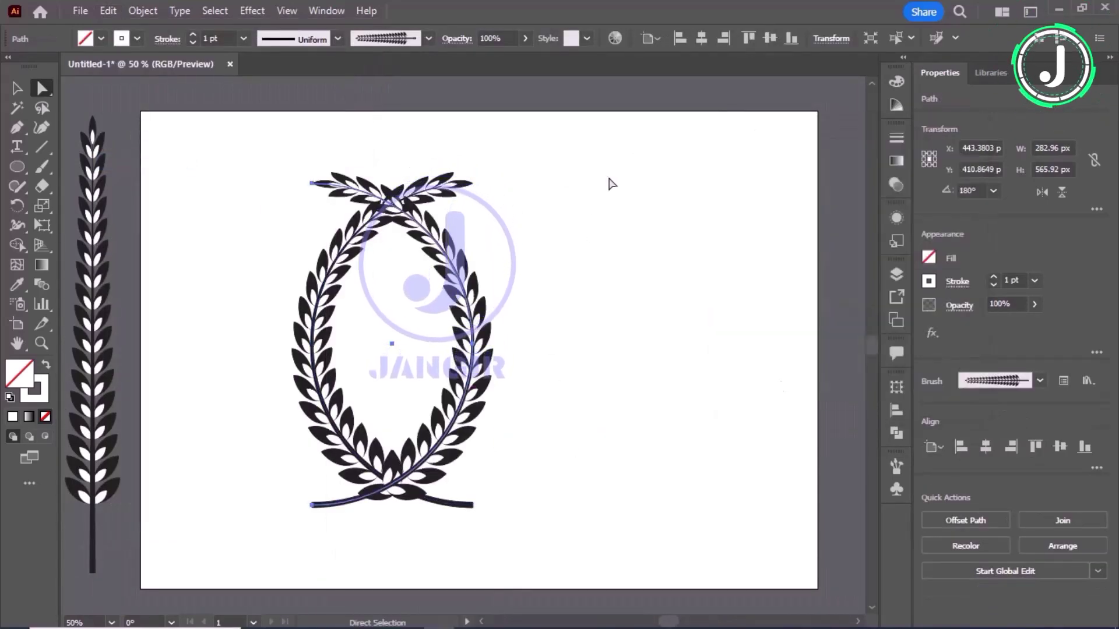
Shift the mirrored arc horizontally to about X 771 px, leaving a small gap between the two halves of the wreath
{"action": "key", "text": "Right"}
{"action": "key", "text": "Right"}
{"action": "key", "text": "Right"}
{"action": "key", "text": "Right"}
{"action": "key", "text": "Right"}
{"action": "key", "text": "Right"}
{"action": "key", "text": "Right"}
{"action": "key", "text": "Right"}
{"action": "key", "text": "Right"}
{"action": "key", "text": "Right"}
{"action": "key", "text": "Right"}
{"action": "key", "text": "Right"}
{"action": "key", "text": "Right"}
{"action": "key", "text": "Right"}
{"action": "key", "text": "Right"}
{"action": "key", "text": "Right"}
{"action": "key", "text": "Right"}
{"action": "key", "text": "Right"}
{"action": "key", "text": "Right"}
{"action": "key", "text": "Right"}
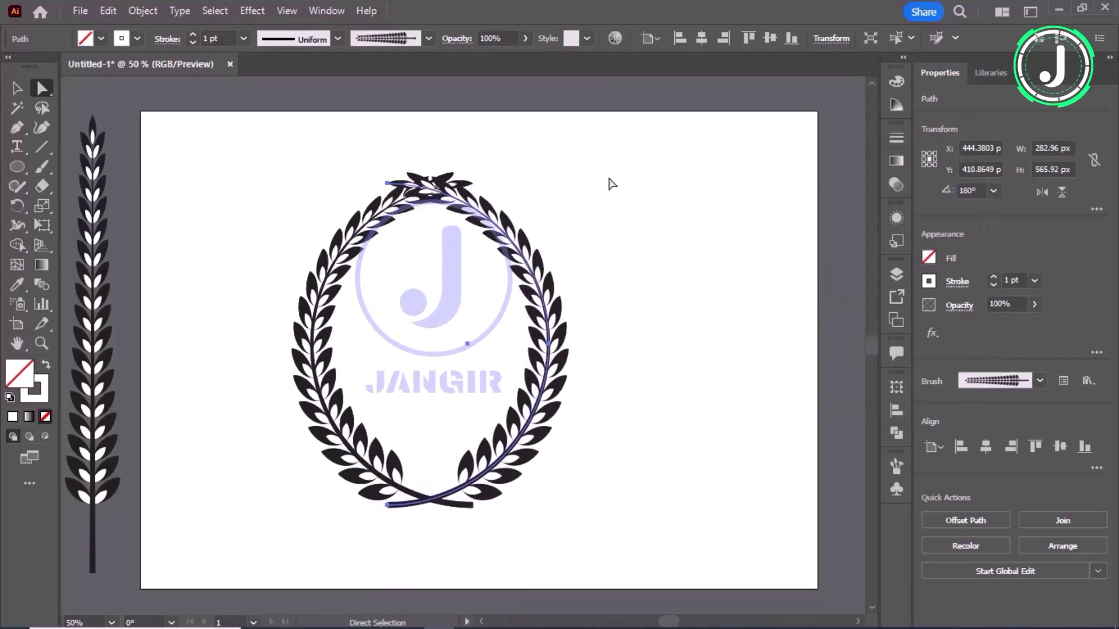
{"action": "key", "text": "Right"}
{"action": "key", "text": "Right"}
{"action": "key", "text": "Right"}
{"action": "key", "text": "Right"}
{"action": "key", "text": "Right"}
{"action": "key", "text": "Right"}
{"action": "key", "text": "Right"}
{"action": "key", "text": "Right"}
{"action": "key", "text": "Right"}
{"action": "key", "text": "Right"}
{"action": "key", "text": "Right"}
{"action": "key", "text": "Right"}
{"action": "key", "text": "Right"}
{"action": "key", "text": "Right"}
{"action": "key", "text": "Right"}
{"action": "key", "text": "Right"}
{"action": "key", "text": "Right"}
{"action": "key", "text": "Right"}
{"action": "key", "text": "Right"}
{"action": "key", "text": "Right"}
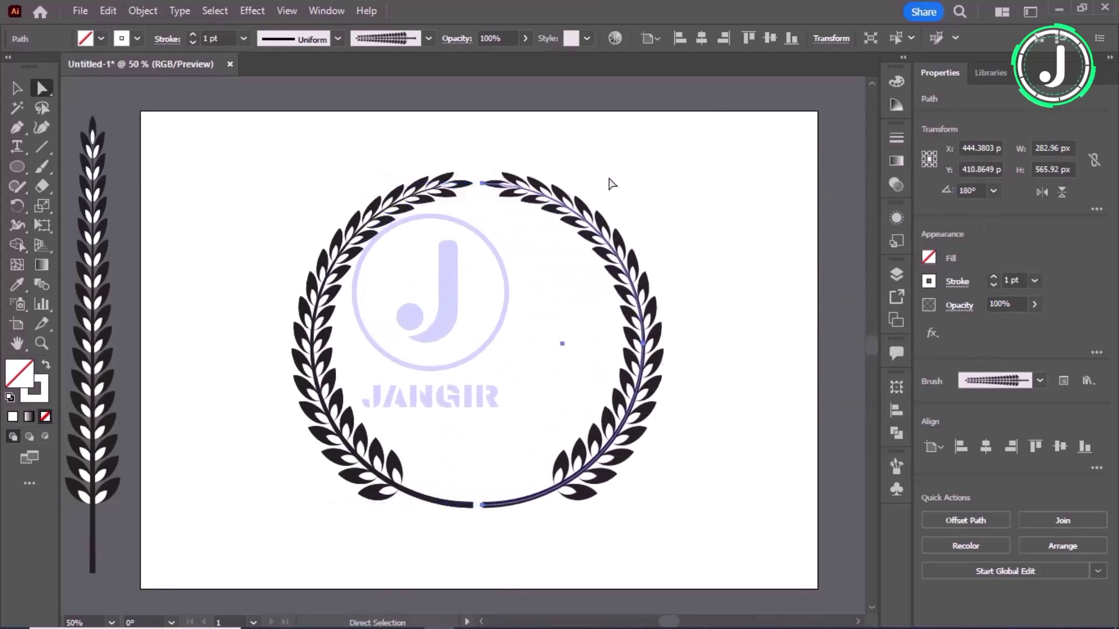
{"action": "key", "text": "Right"}
{"action": "key", "text": "Right"}
{"action": "key", "text": "Right"}
{"action": "key", "text": "Right"}
{"action": "key", "text": "Right"}
{"action": "key", "text": "Right"}
{"action": "key", "text": "Right"}
{"action": "key", "text": "Right"}
{"action": "key", "text": "Right"}
{"action": "key", "text": "Right"}
{"action": "key", "text": "Right"}
{"action": "key", "text": "Right"}
{"action": "key", "text": "Right"}
{"action": "key", "text": "Right"}
{"action": "key", "text": "Right"}
{"action": "key", "text": "Right"}
{"action": "key", "text": "Right"}
{"action": "key", "text": "Right"}
{"action": "key", "text": "Right"}
{"action": "key", "text": "Right"}
{"action": "key", "text": "Right"}
{"action": "key", "text": "Right"}
{"action": "key", "text": "Right"}
{"action": "key", "text": "Right"}
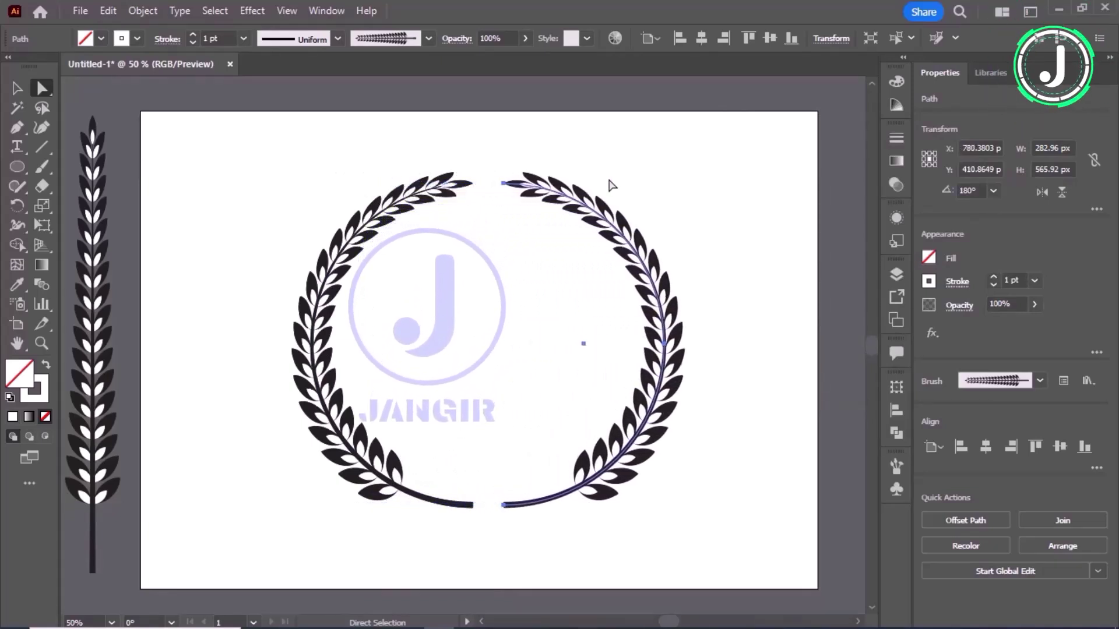
{"action": "key", "text": "Left"}
{"action": "key", "text": "Left"}
{"action": "key", "text": "Left"}
{"action": "key", "text": "Left"}
{"action": "key", "text": "Left"}
{"action": "key", "text": "Left"}
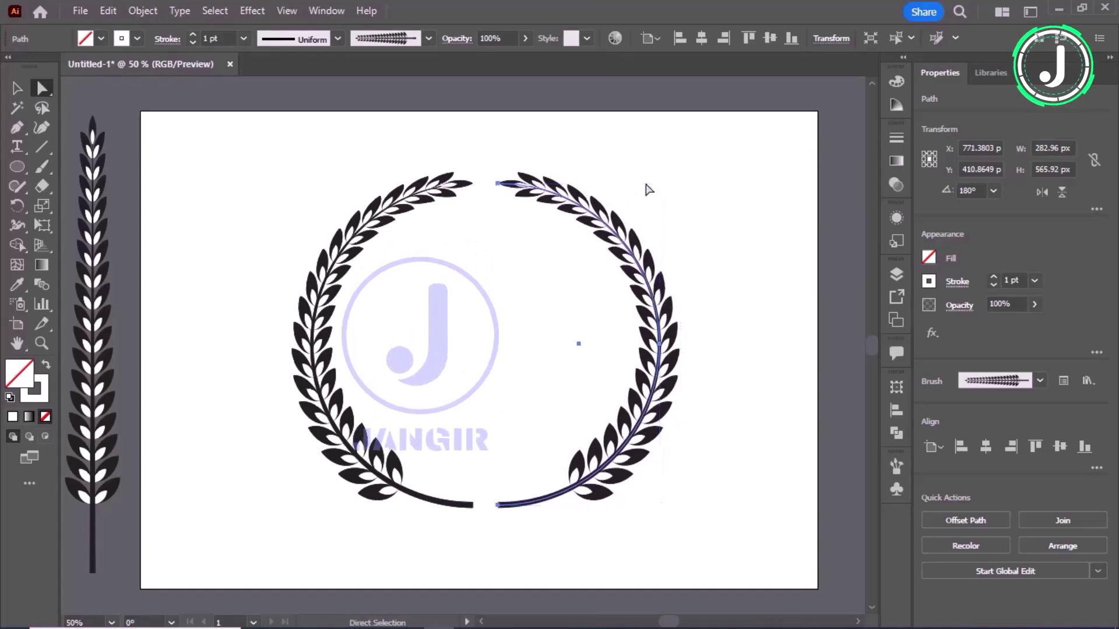
Delete the original straight branch lying beside the artboard
{"action": "left_click", "coordinate": [649, 189]}
{"action": "left_click_drag", "start_coordinate": [119, 475], "coordinate": [67, 516]}
{"action": "key", "text": "ctrl+minus"}
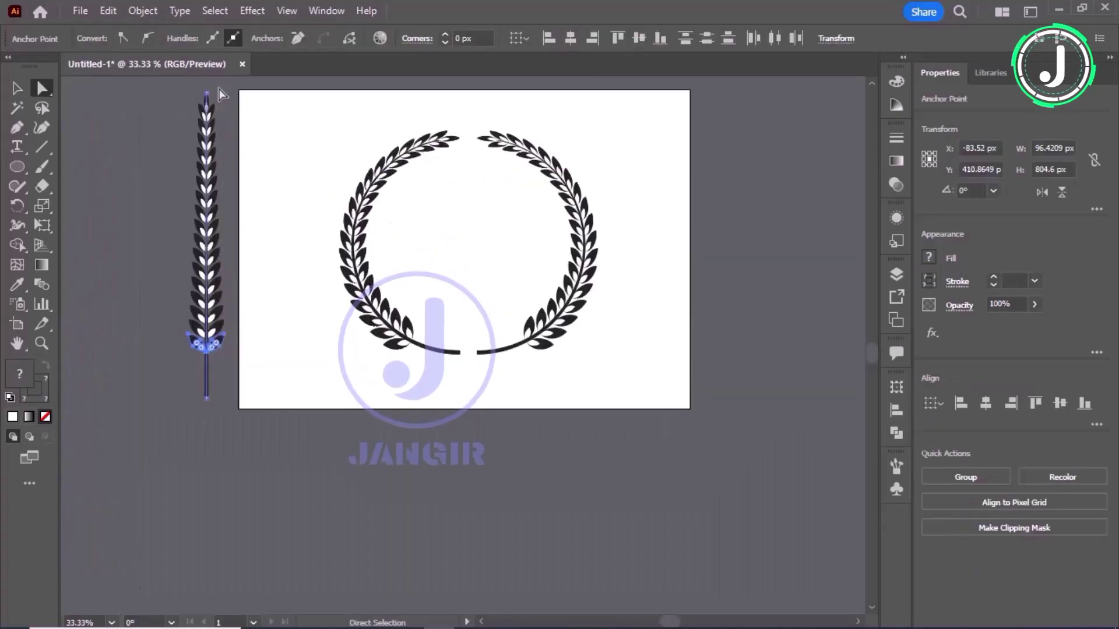
{"action": "key", "text": "Delete"}
{"action": "key", "text": "Delete"}
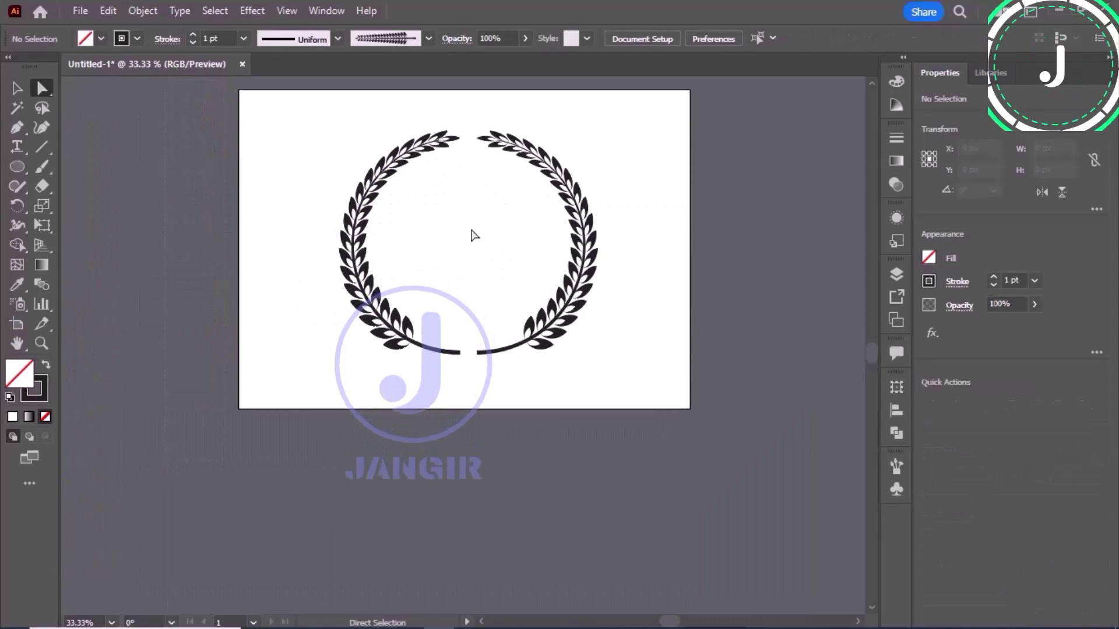
Draw a five-pointed star about 60 px wide just above the gap between the stem ends and fill it with black
{"action": "scroll", "coordinate": [469, 239], "scroll_direction": "up", "scroll_amount": 1}
{"action": "left_click_drag", "start_coordinate": [25, 173], "coordinate": [95, 237]}
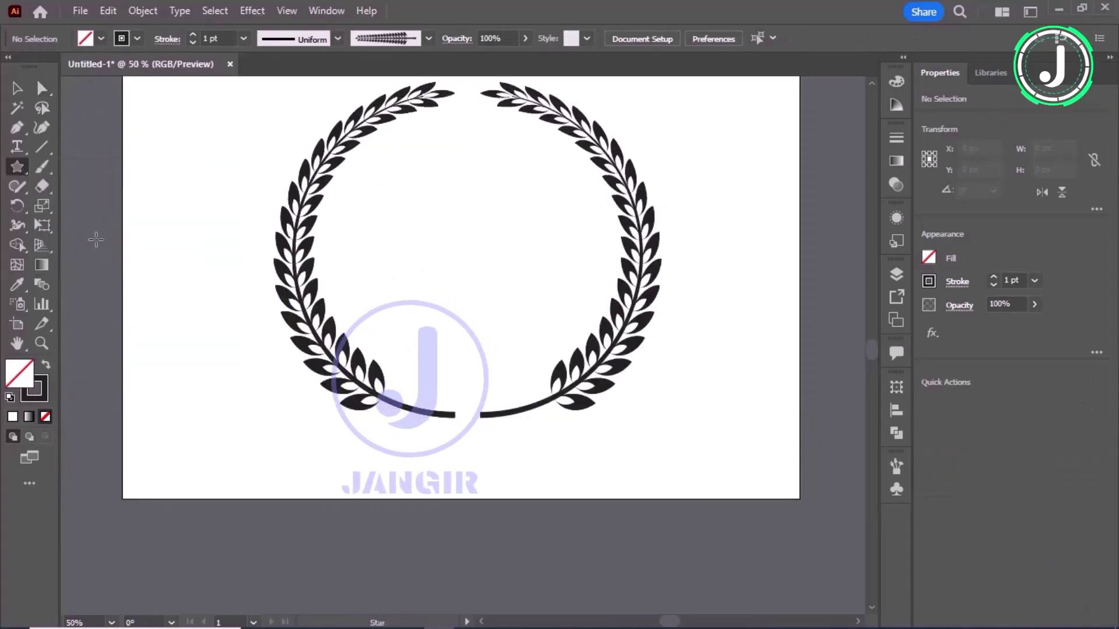
{"action": "scroll", "coordinate": [494, 452], "scroll_direction": "up", "scroll_amount": 3}
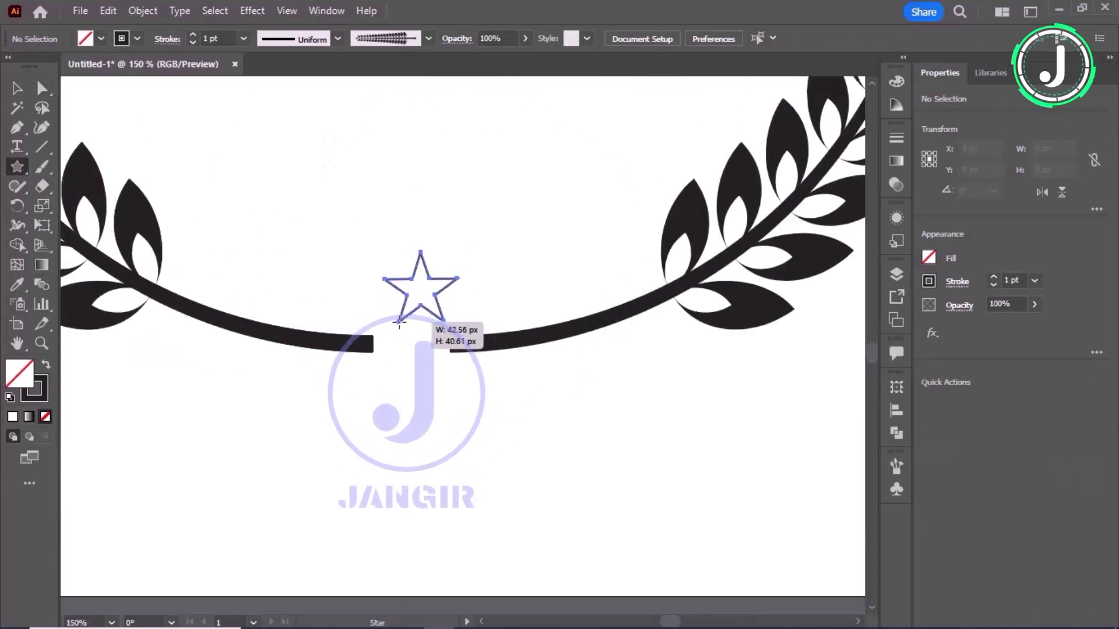
{"action": "left_click_drag", "start_coordinate": [391, 334], "coordinate": [391, 333]}
{"action": "left_click", "coordinate": [101, 38]}
{"action": "left_click", "coordinate": [45, 66]}
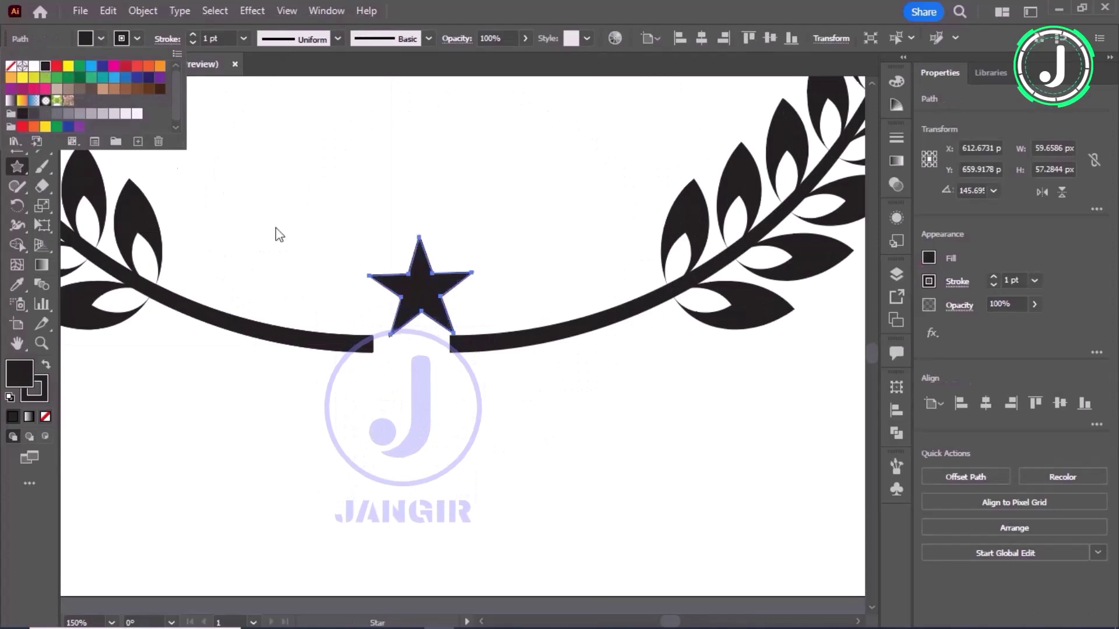
{"action": "key", "text": "Escape"}
Scale the star down to about 29 px wide and place it in the gap between the two stem ends
{"action": "key", "text": "v"}
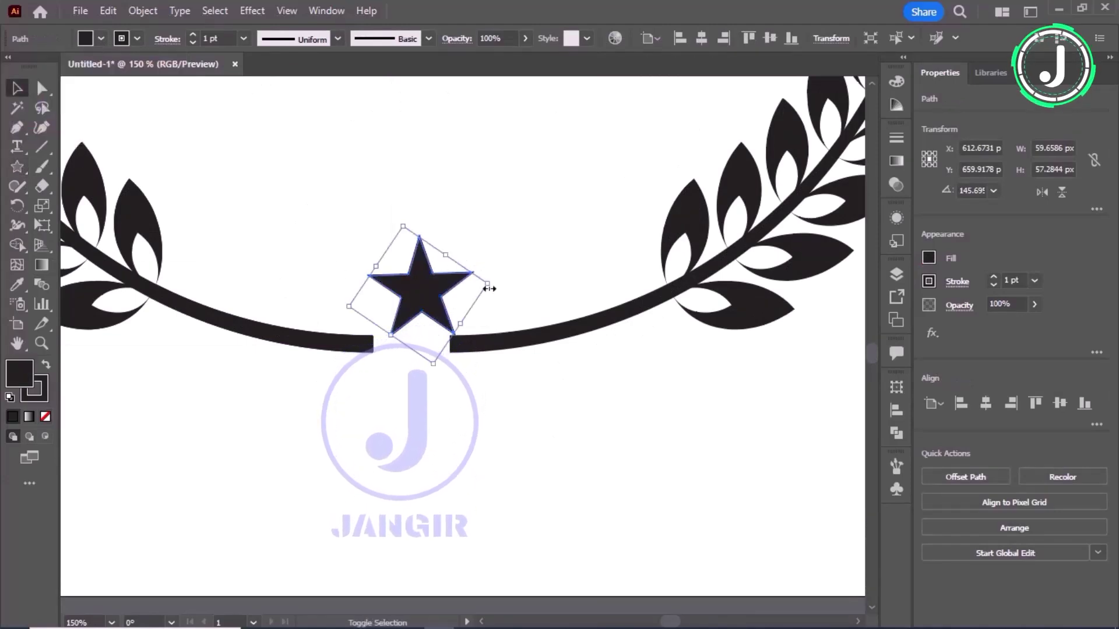
{"action": "left_click_drag", "start_coordinate": [489, 288], "coordinate": [411, 346]}
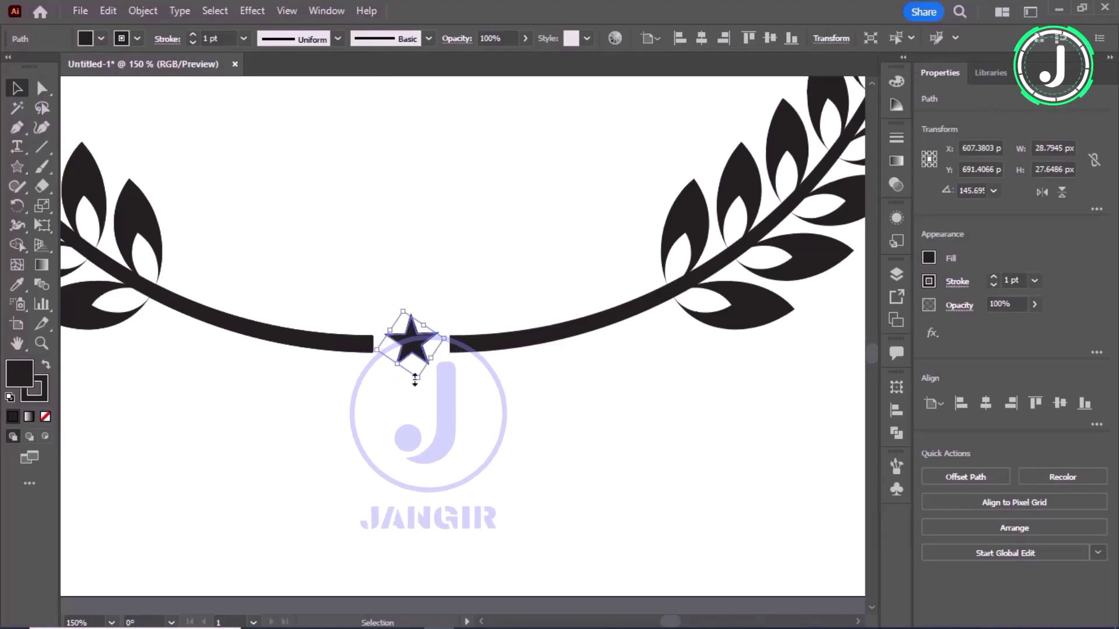
{"action": "left_click", "coordinate": [457, 404]}
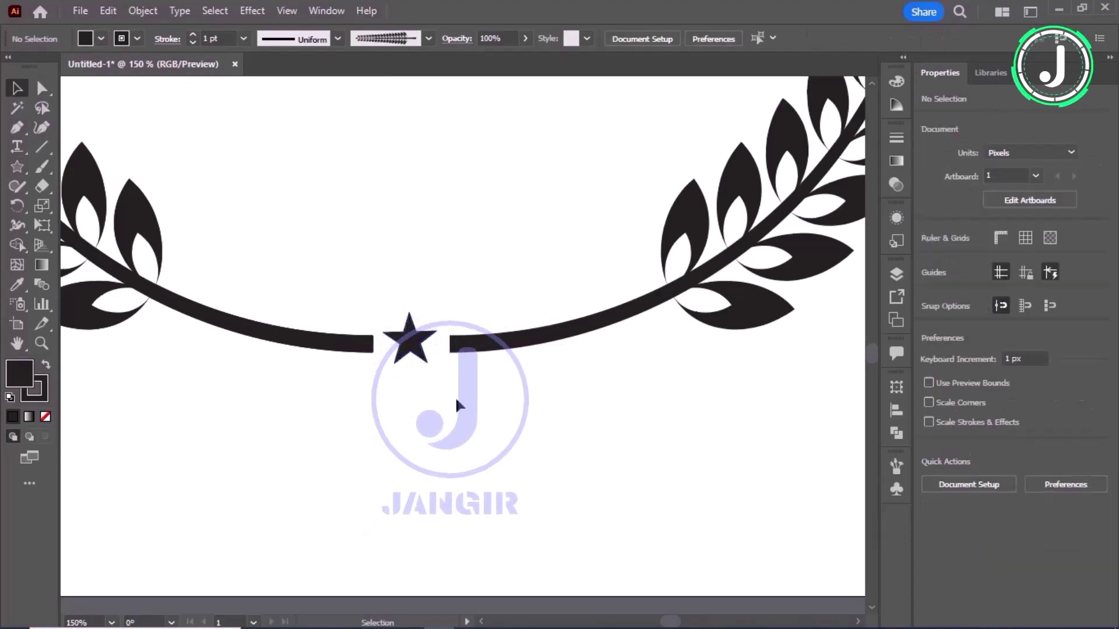
Fine-tune the right arc's position so its stem end lines up with the star and the left stem
{"action": "left_click", "coordinate": [410, 341]}
{"action": "left_click", "coordinate": [411, 418]}
{"action": "left_click", "coordinate": [466, 345]}
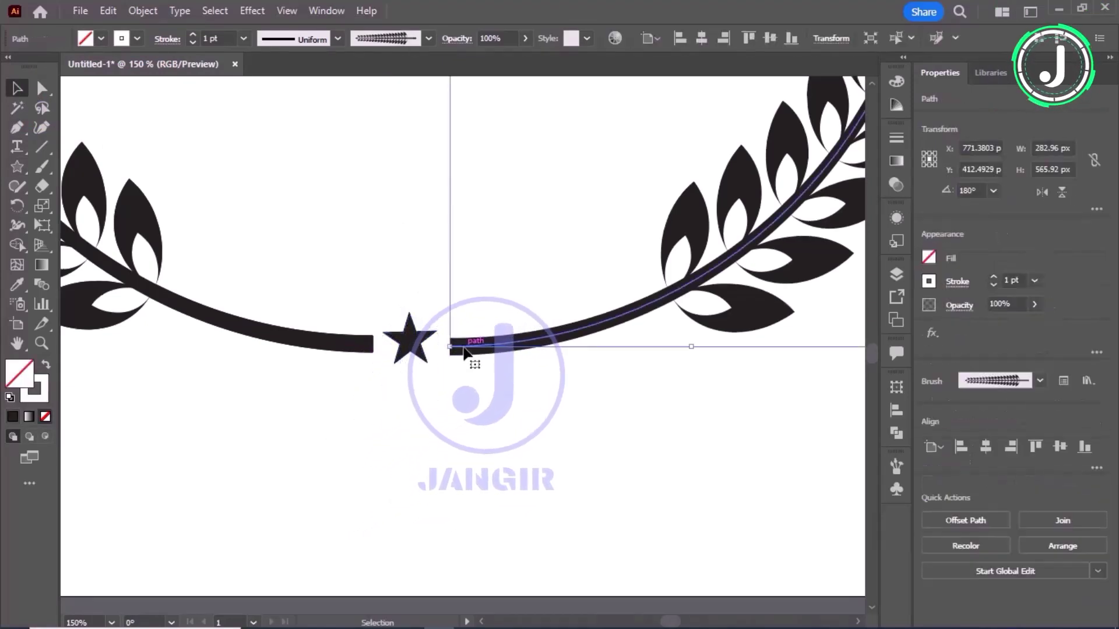
{"action": "left_click", "coordinate": [465, 395]}
{"action": "key", "text": "ctrl+minus"}
{"action": "key", "text": "ctrl+minus"}
{"action": "key", "text": "ctrl+minus"}
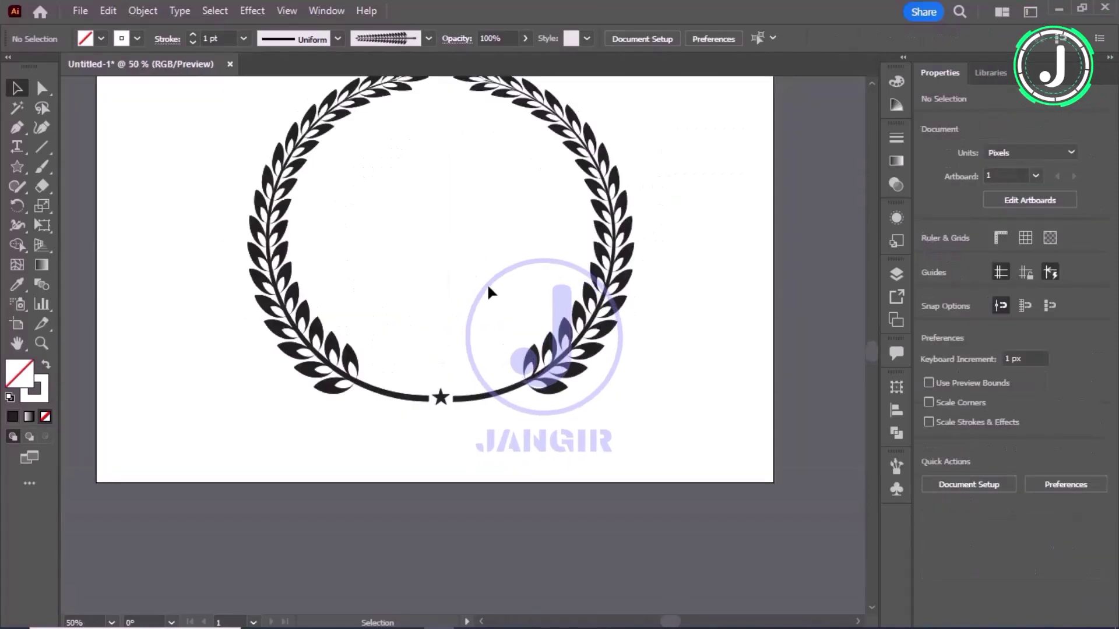
Select both leafy arcs and the star and group them into one wreath
{"action": "scroll", "coordinate": [490, 295], "scroll_direction": "up", "scroll_amount": 2}
{"action": "key", "text": "ctrl+a"}
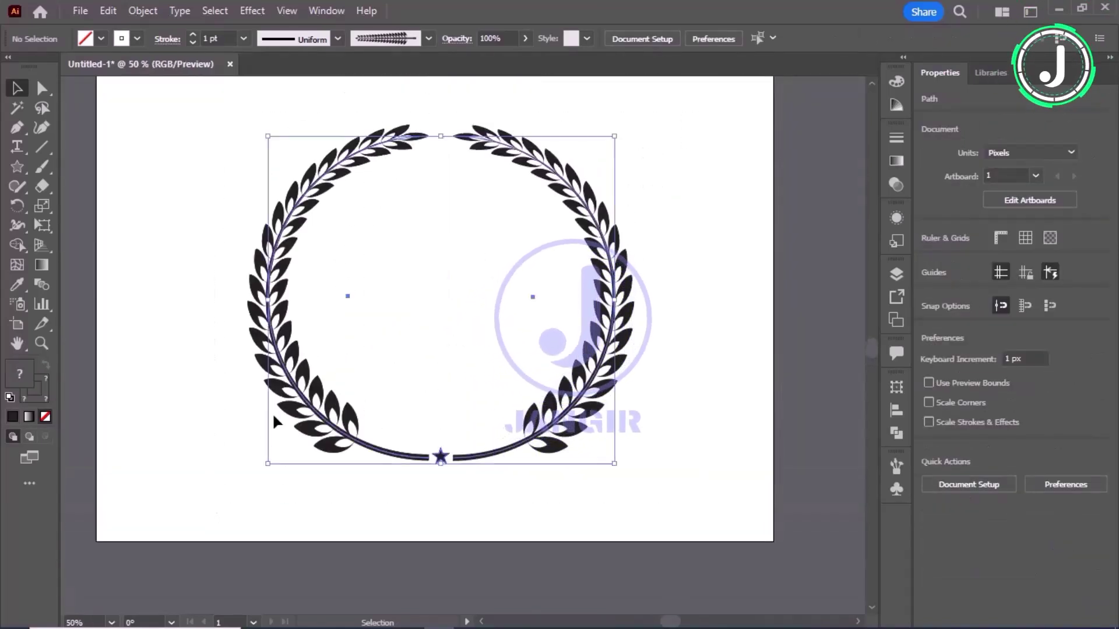
{"action": "right_click", "coordinate": [286, 211]}
{"action": "left_click", "coordinate": [408, 390]}
{"action": "scroll", "coordinate": [409, 369], "scroll_direction": "up", "scroll_amount": 1}
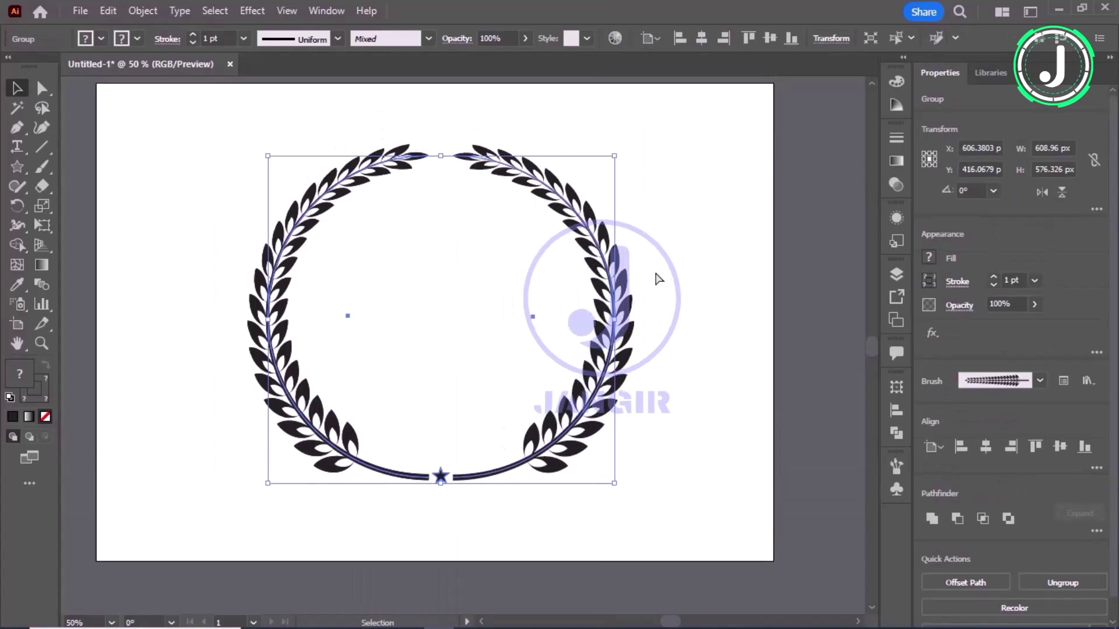
{"action": "key", "text": "ctrl+z"}
{"action": "right_click", "coordinate": [612, 324]}
{"action": "left_click", "coordinate": [649, 390]}
Move the grouped wreath slightly down on the artboard and deselect it
{"action": "left_click_drag", "start_coordinate": [612, 301], "coordinate": [614, 306]}
{"action": "left_click", "coordinate": [661, 268]}
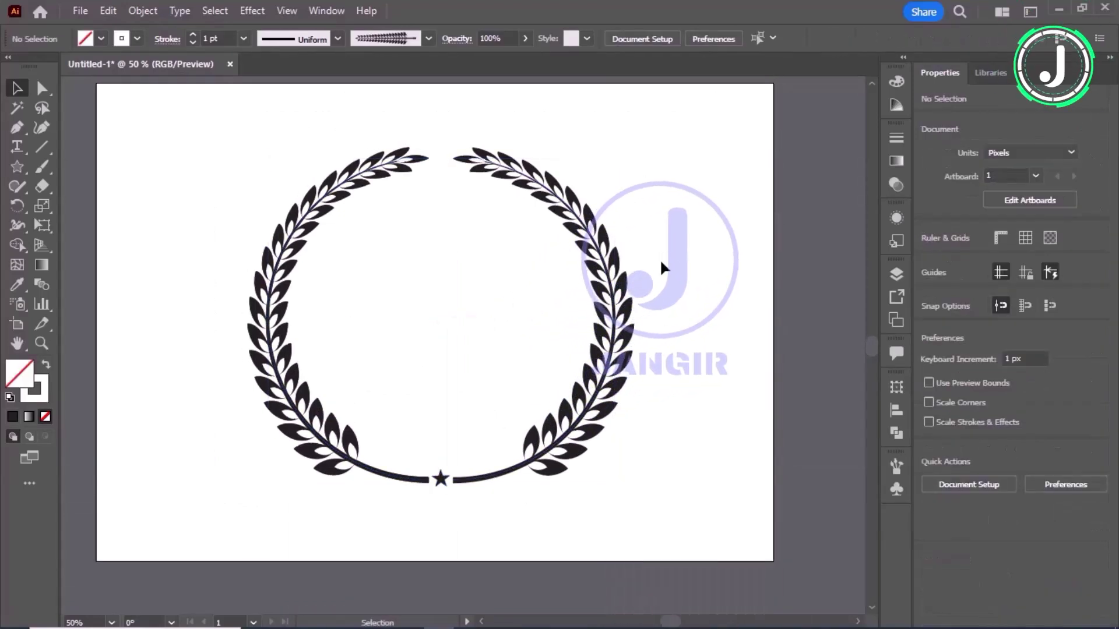
{"action": "scroll", "coordinate": [612, 358], "scroll_direction": "up", "scroll_amount": 1}
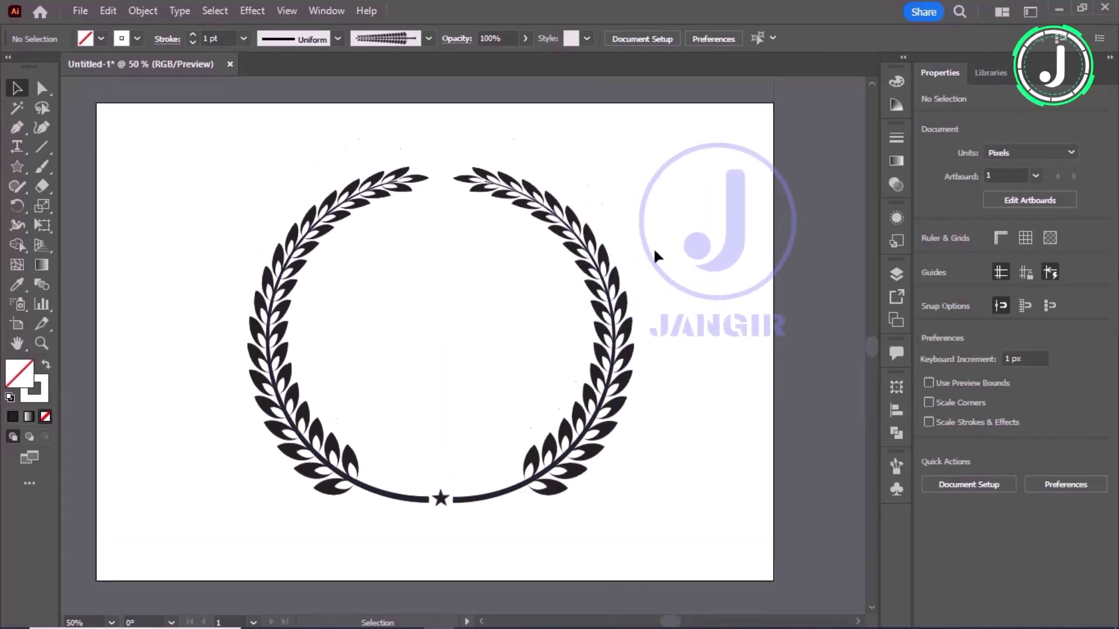
{"action": "left_click_drag", "start_coordinate": [629, 304], "coordinate": [629, 306]}
{"action": "left_click", "coordinate": [674, 269]}
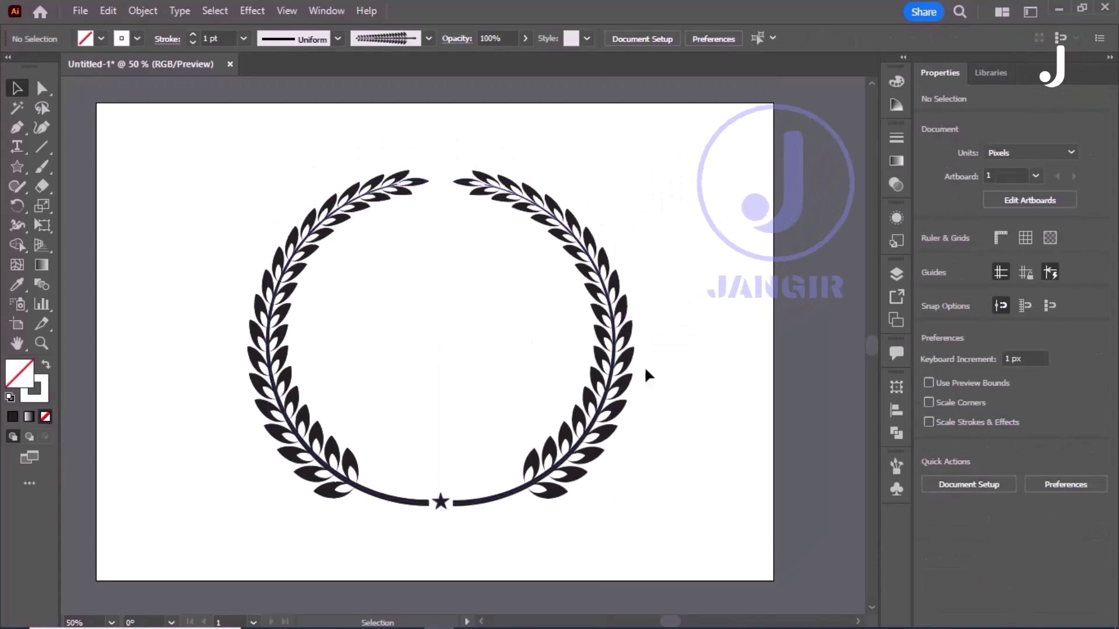